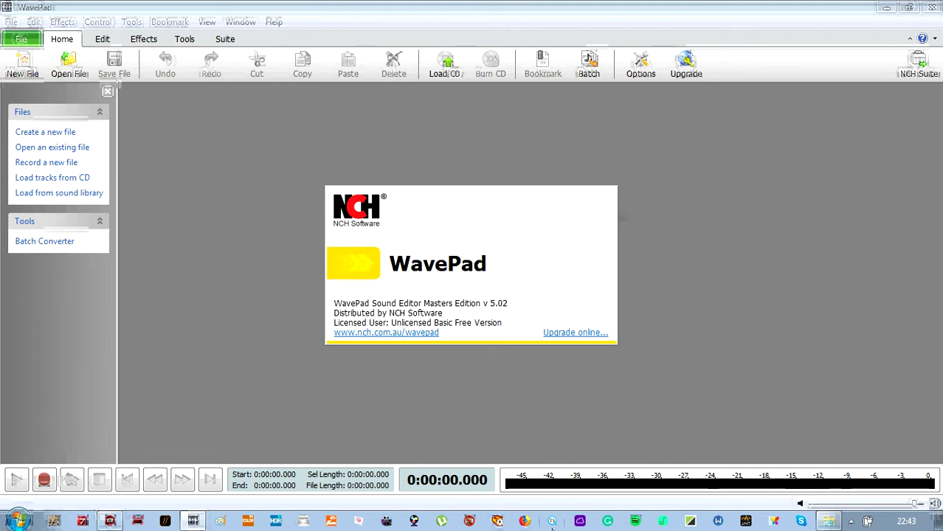
- Load Copy of 1234.mp3 from the TS150619 folder into WavePad, close the folder window and play the recording twice
left_click(827, 521)
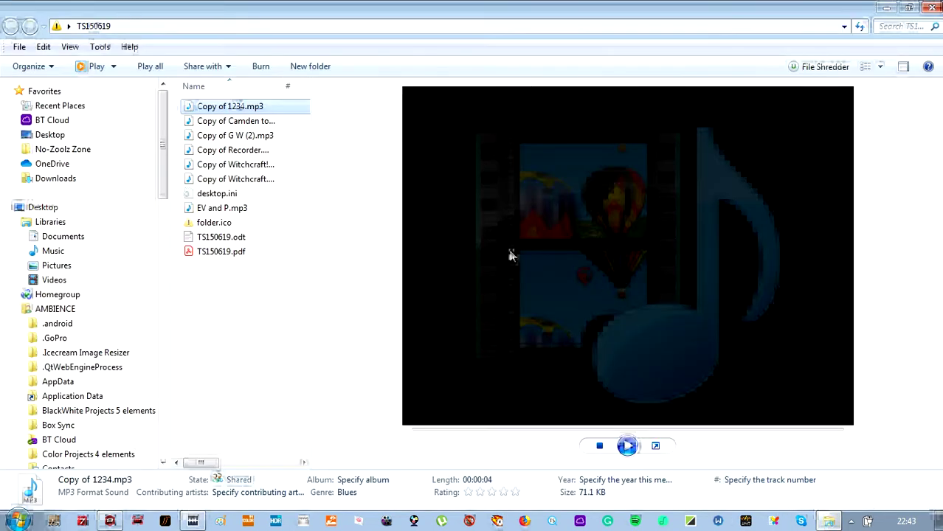
left_click(908, 7)
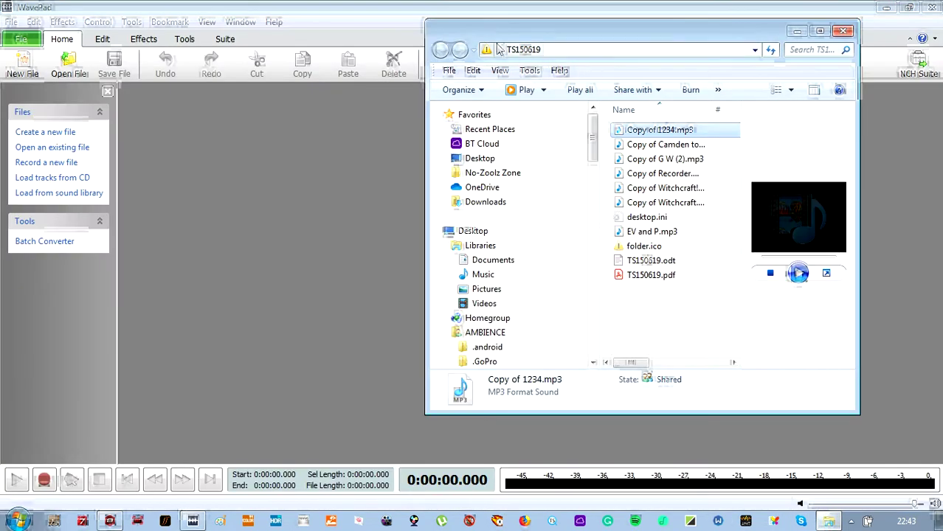
left_click_drag(501, 30, 594, 67)
left_click_drag(719, 161, 310, 219)
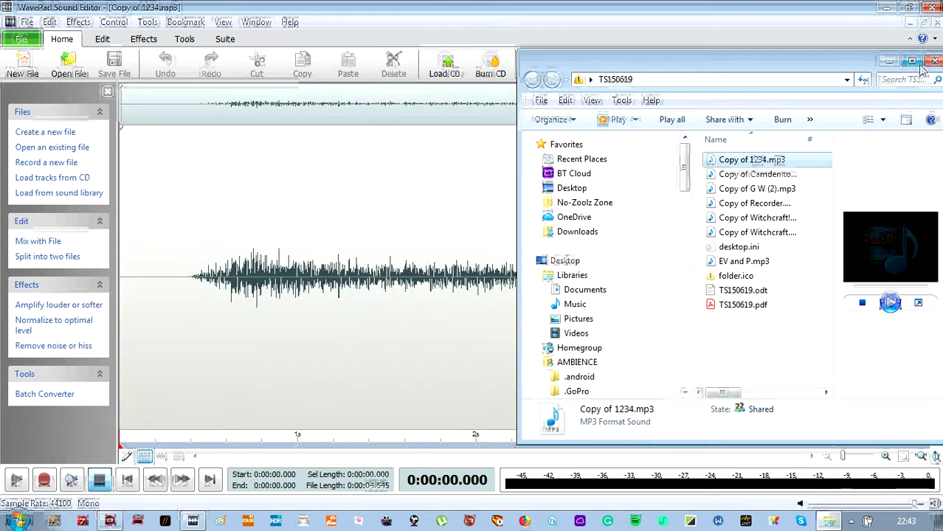
left_click(934, 62)
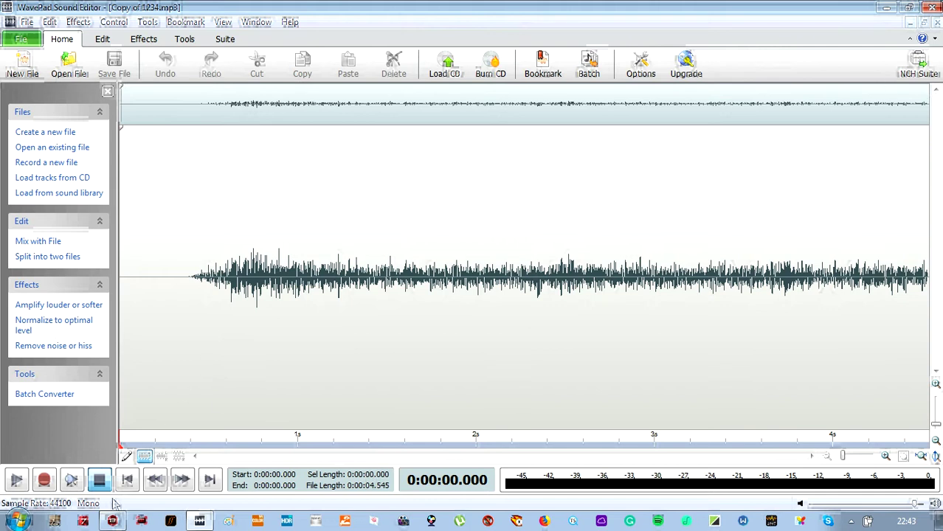
left_click(17, 480)
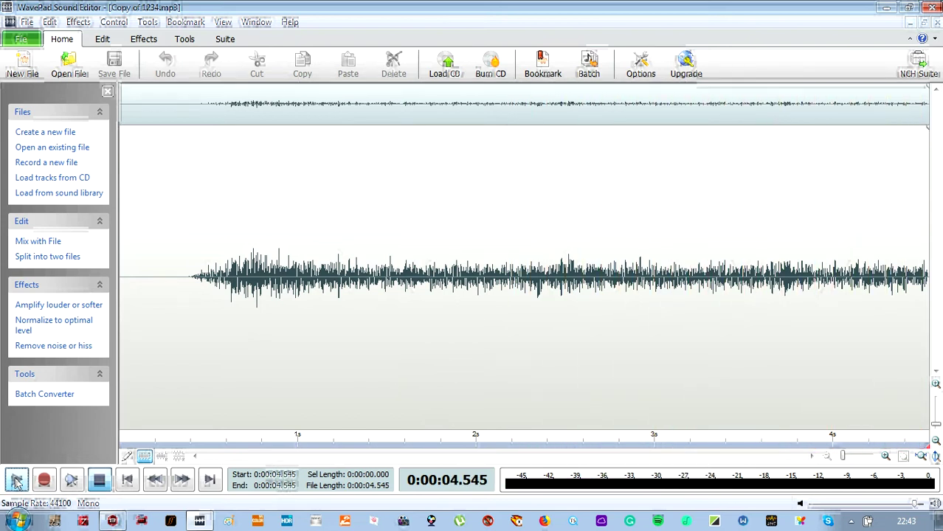
left_click(16, 480)
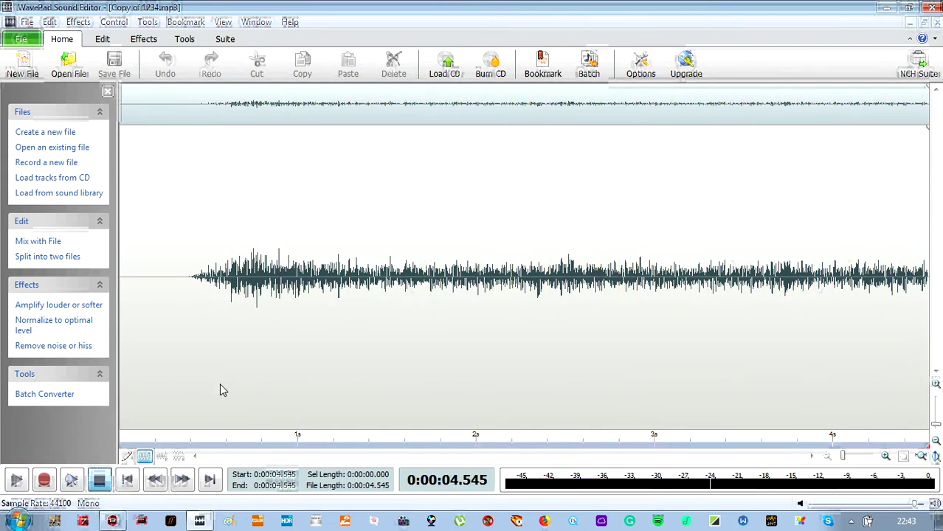
- Select the audio from about 0.43 s to 2.03 s and grab it as the noise sample
left_click_drag(197, 258, 481, 260)
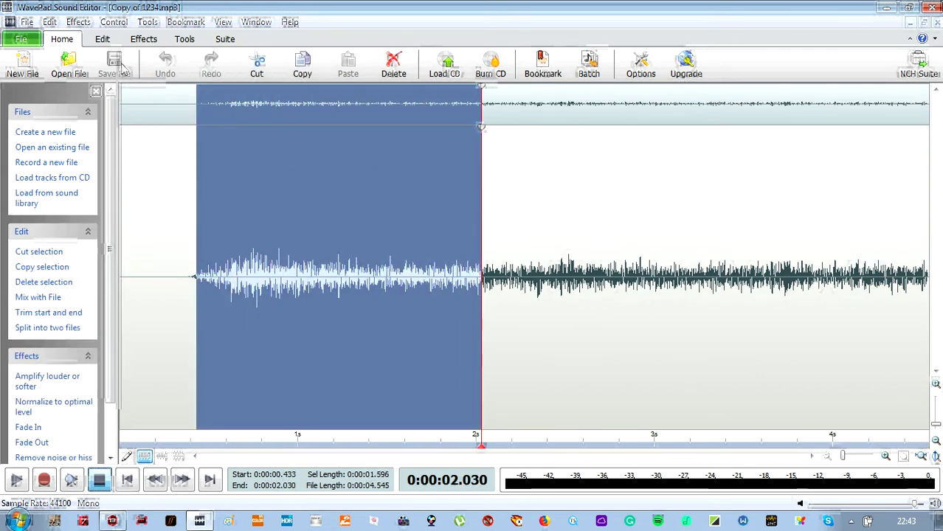
left_click(79, 21)
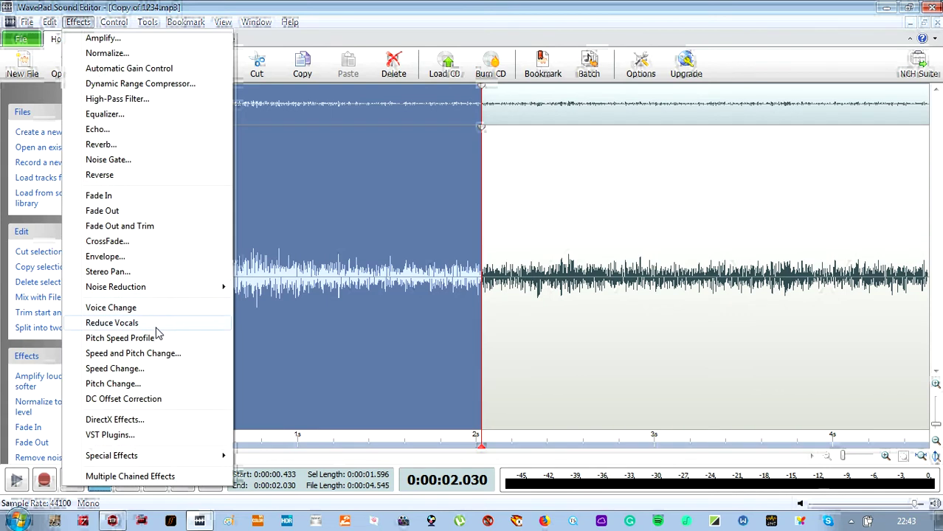
mouse_move(133, 289)
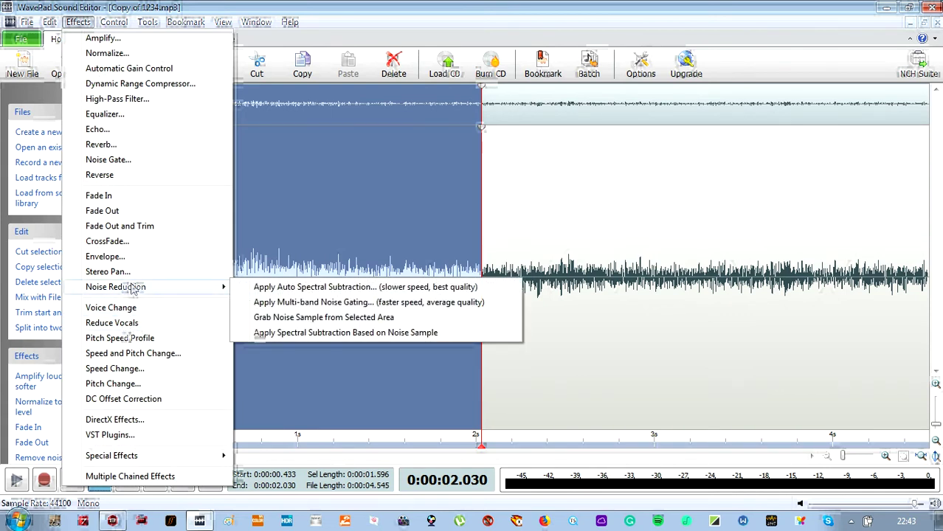
left_click(280, 319)
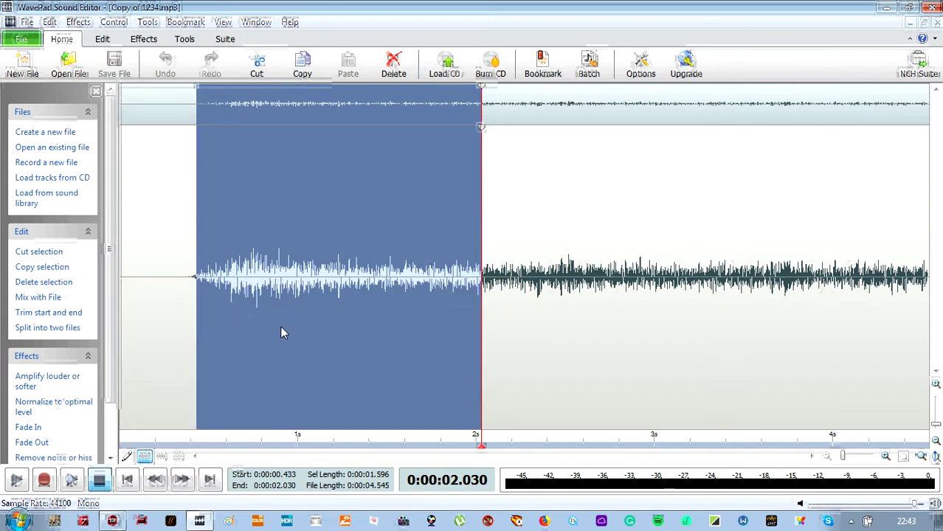
- Select the recording from about 0.11 s to its end and apply spectral subtraction based on the noise sample
left_click(149, 402)
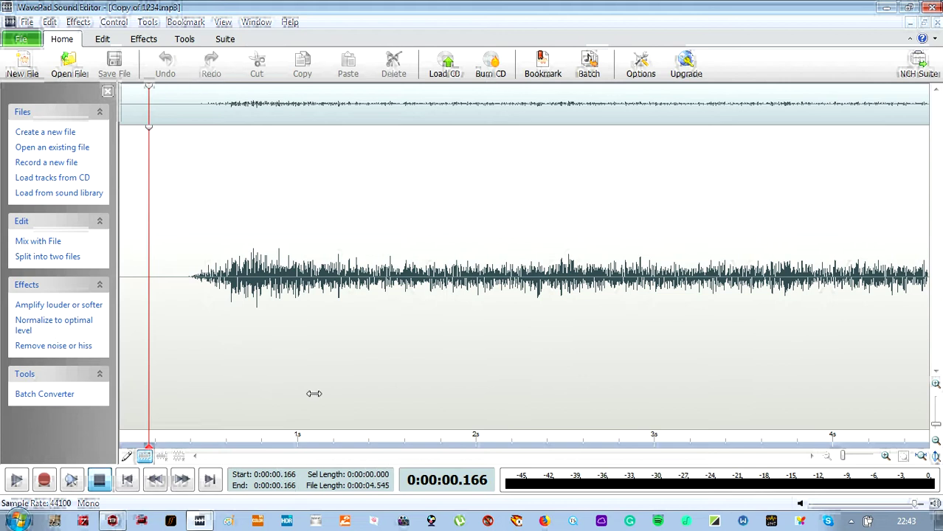
left_click_drag(138, 221, 938, 249)
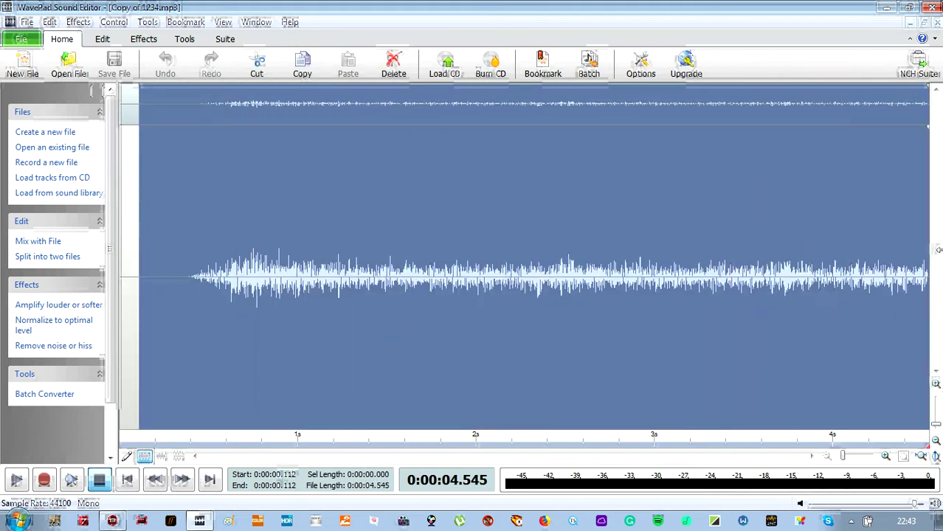
left_click(143, 39)
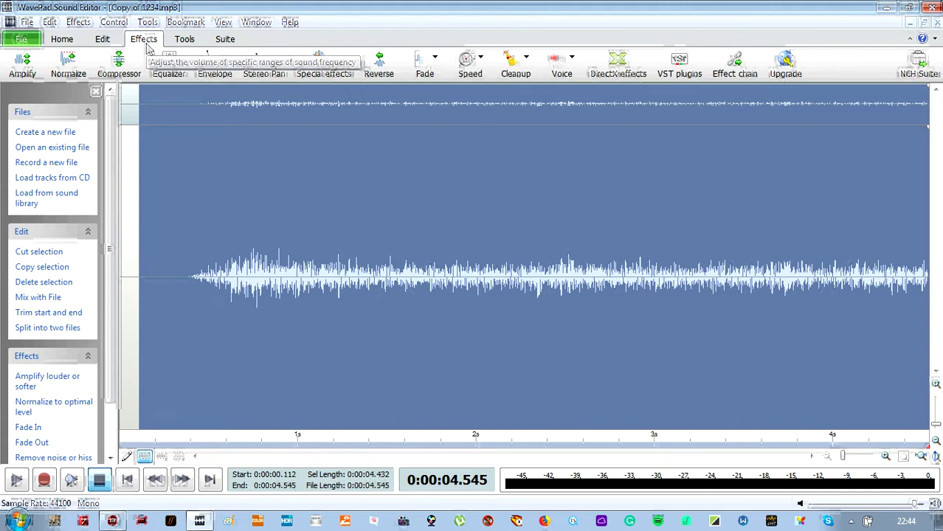
left_click(78, 22)
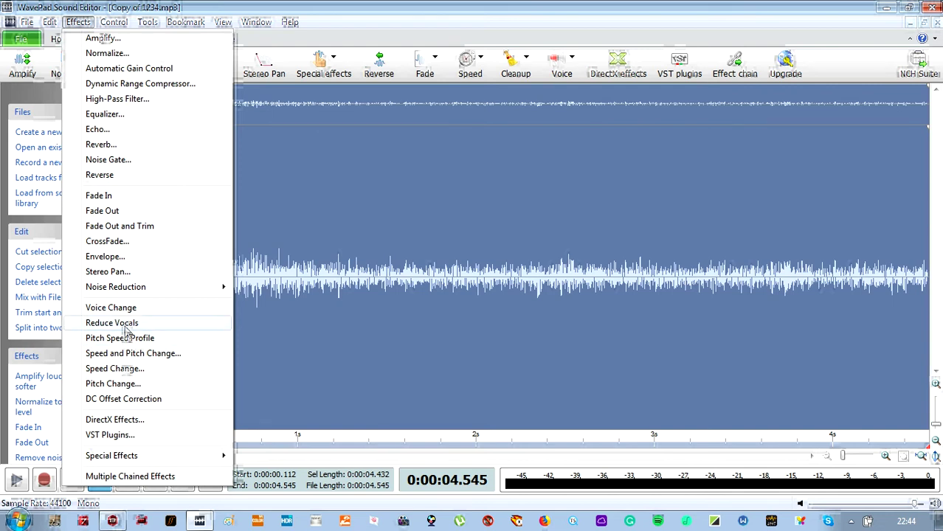
mouse_move(125, 287)
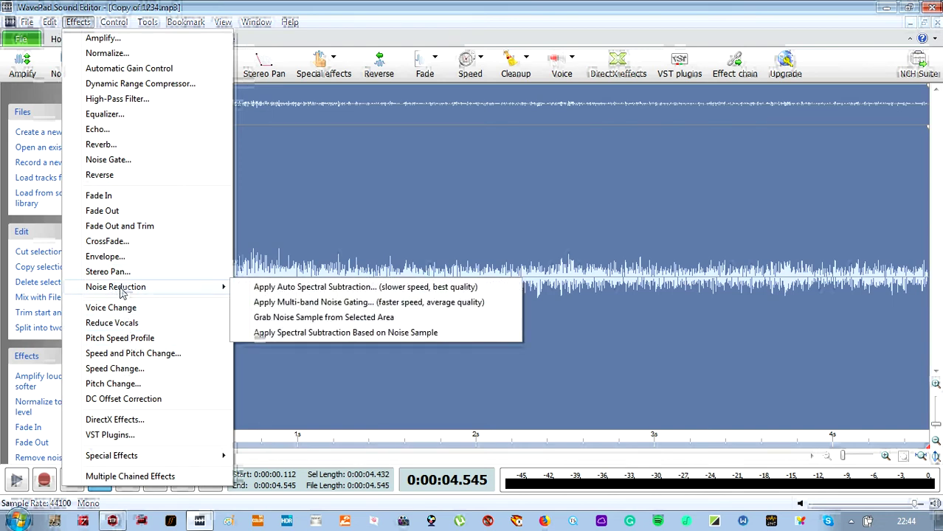
left_click(312, 335)
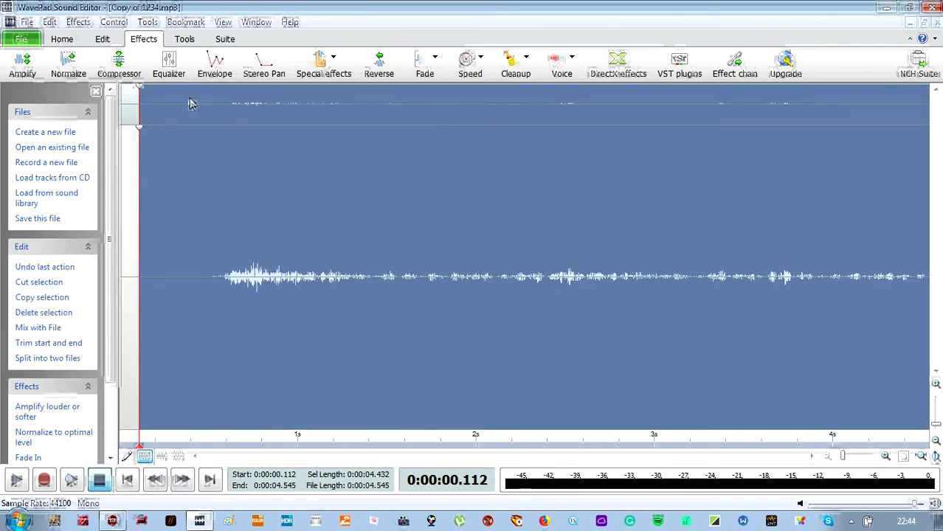
- Save the cleaned audio under a new file on the Desktop as Copy of 1234.wav in Wave format
left_click(27, 22)
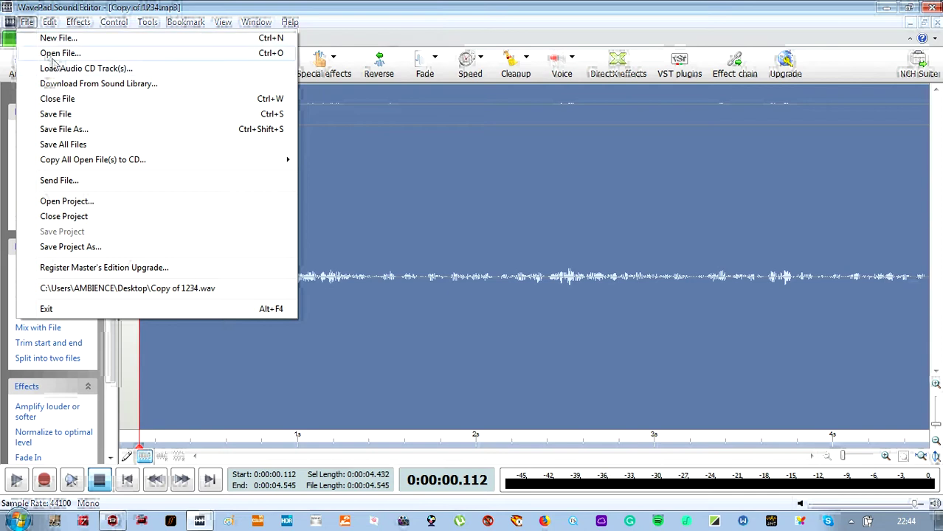
left_click(70, 129)
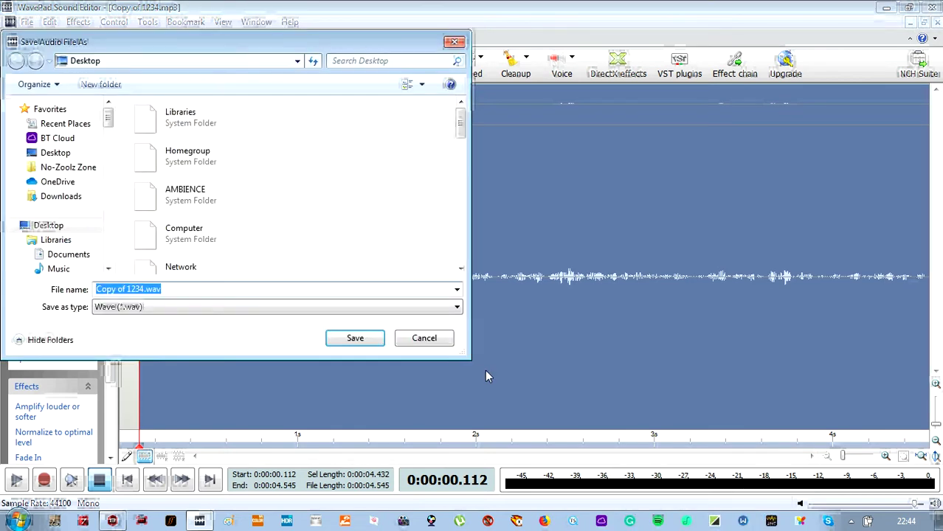
left_click(149, 310)
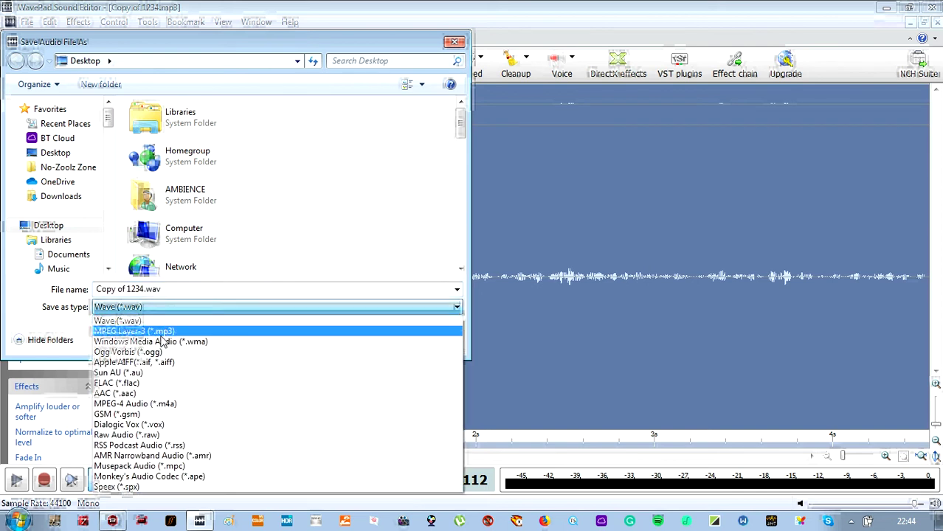
left_click(152, 322)
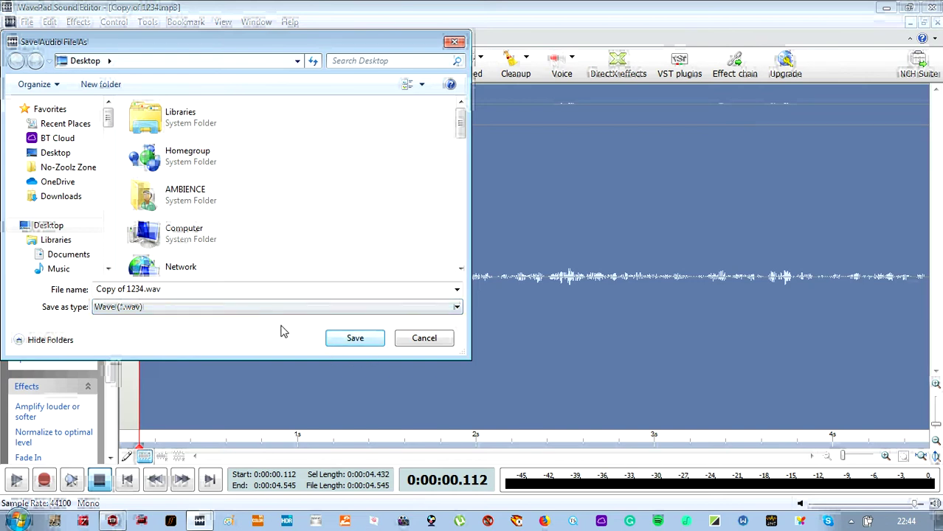
left_click(355, 340)
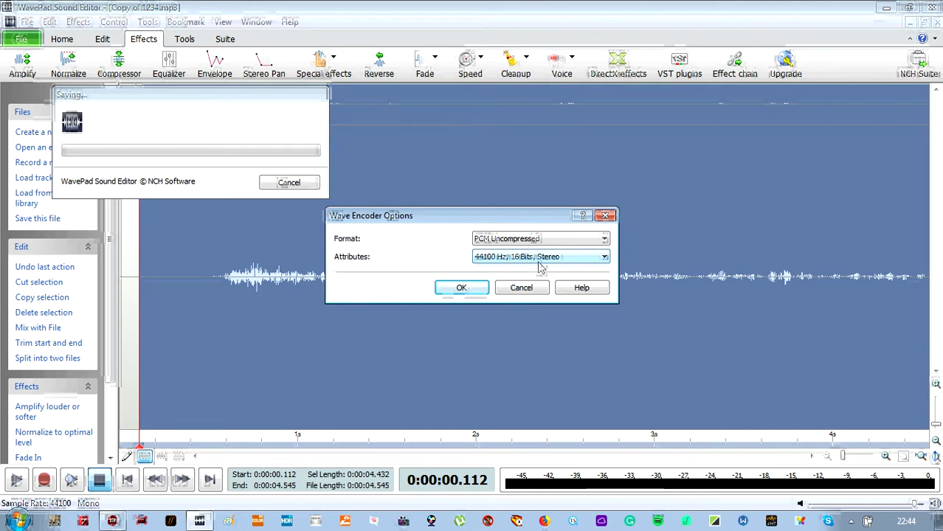
- Confirm the wave encoder options with PCM Uncompressed format and 44100 Hz, 16 Bits, Stereo attributes
left_click(606, 262)
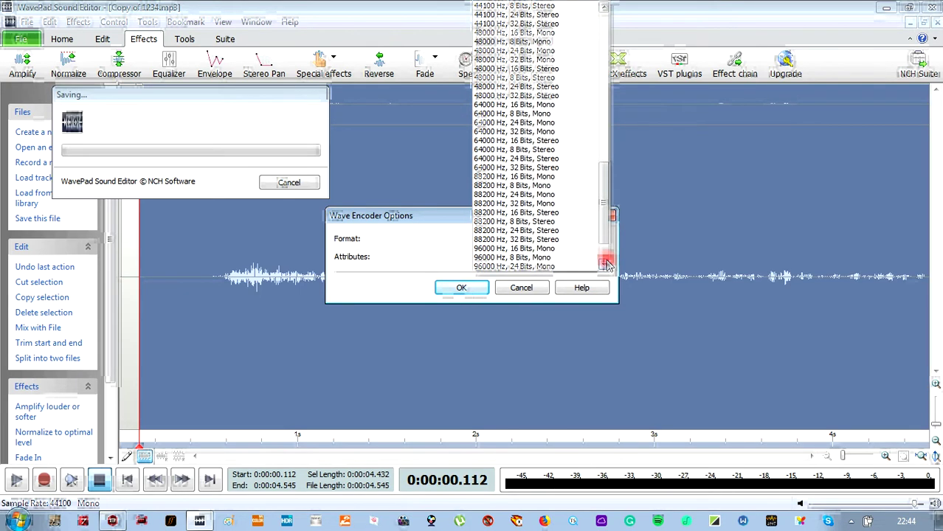
left_click_drag(605, 235, 614, 185)
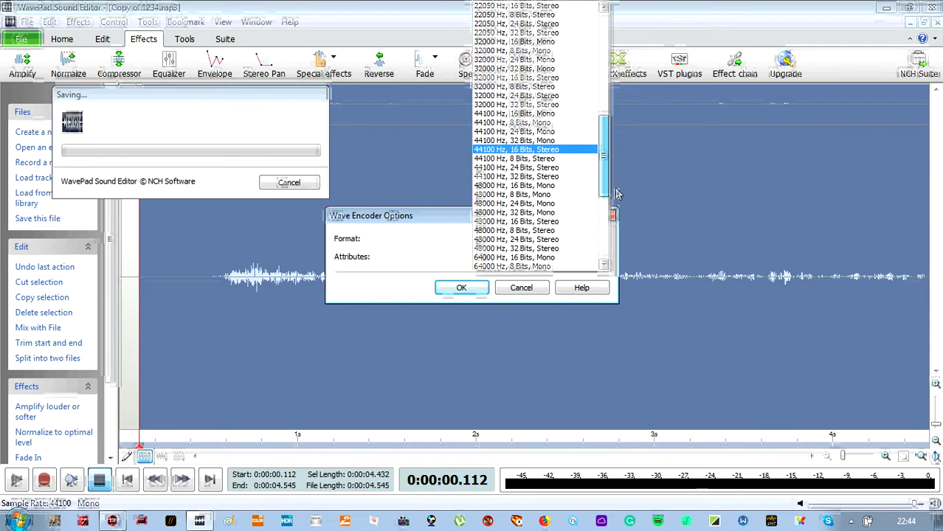
left_click(541, 154)
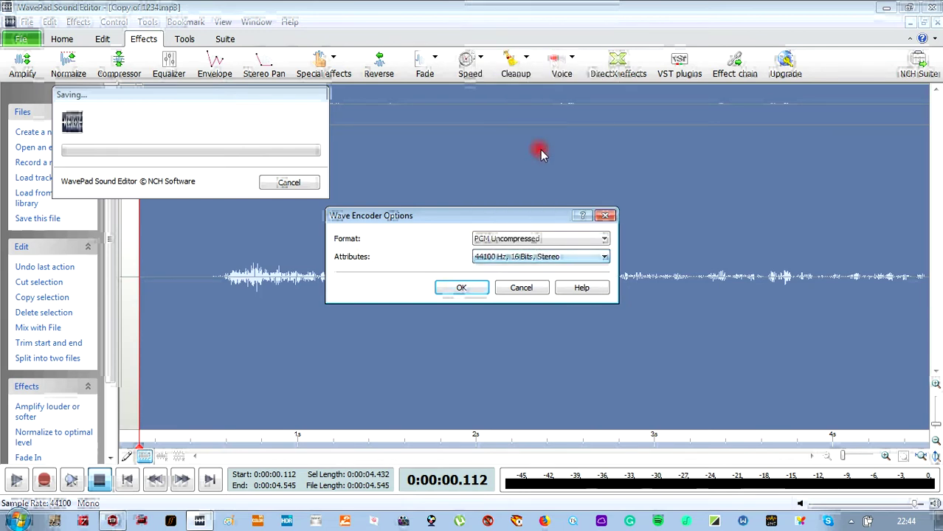
left_click(461, 288)
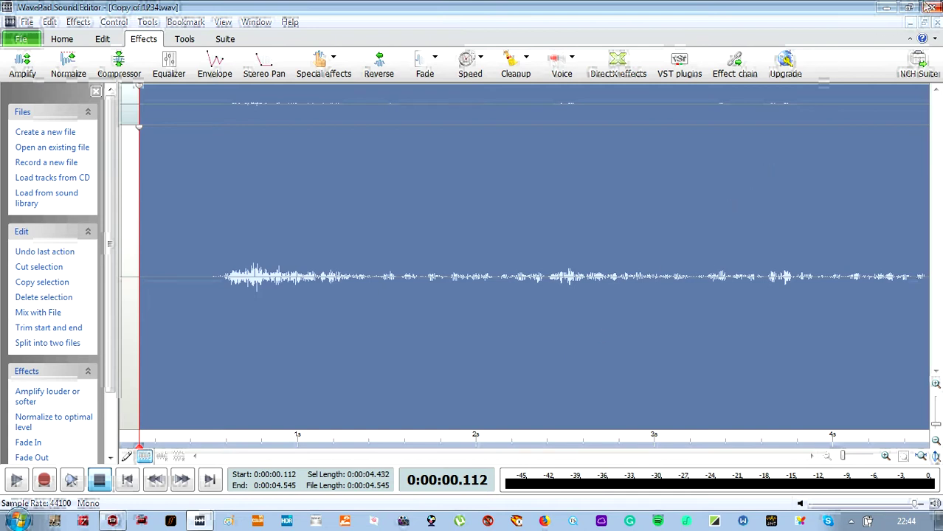
- Close the sound editor and move Copy of 1234.wav to an open area of the desktop
left_click(928, 7)
left_click_drag(179, 321, 286, 247)
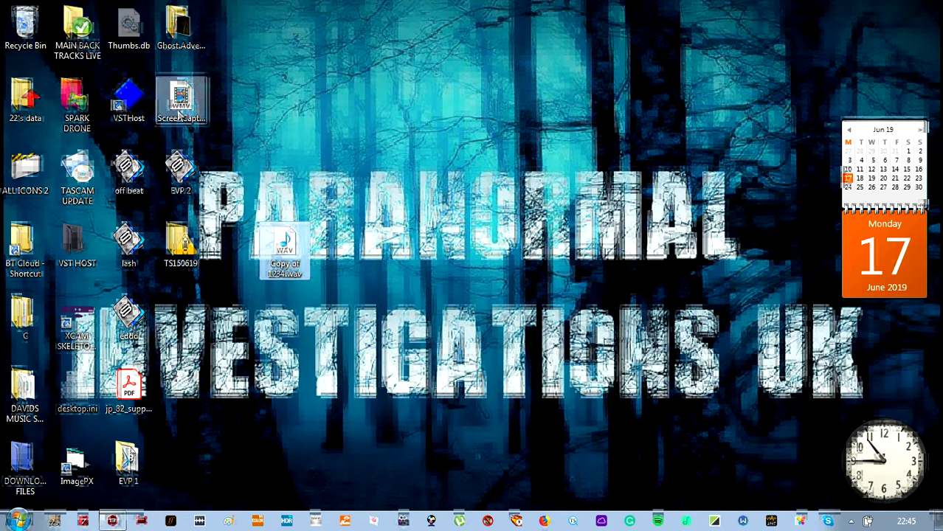
- Open the EVP 2.mx8 project in Mixcraft from the EVP 2 desktop folder and close the folder window
double_click(179, 170)
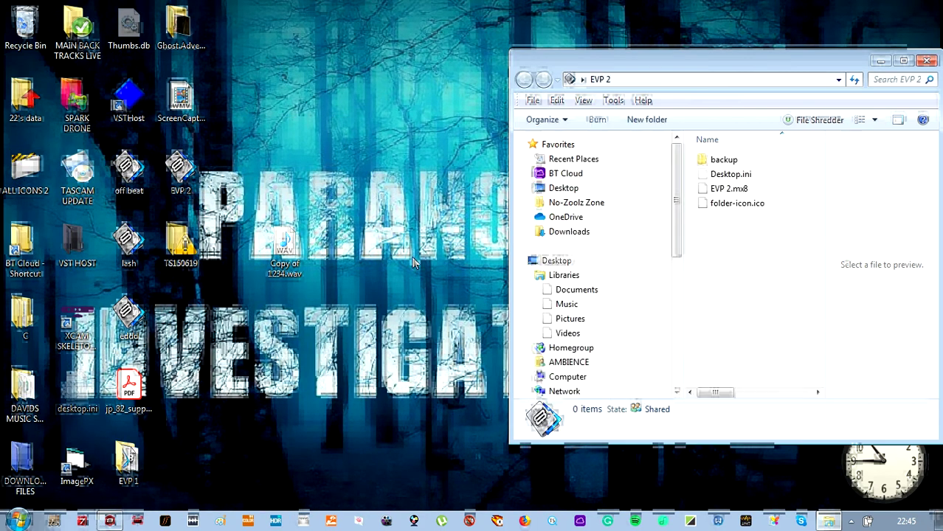
double_click(719, 190)
left_click(927, 59)
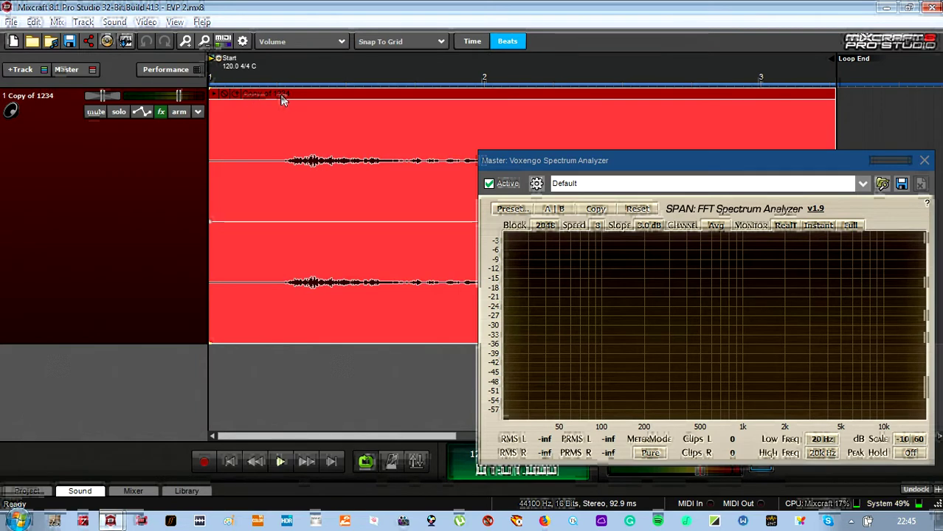
- Delete the existing Copy of 1234 clip from track 1 and reduce the track's height
right_click(281, 96)
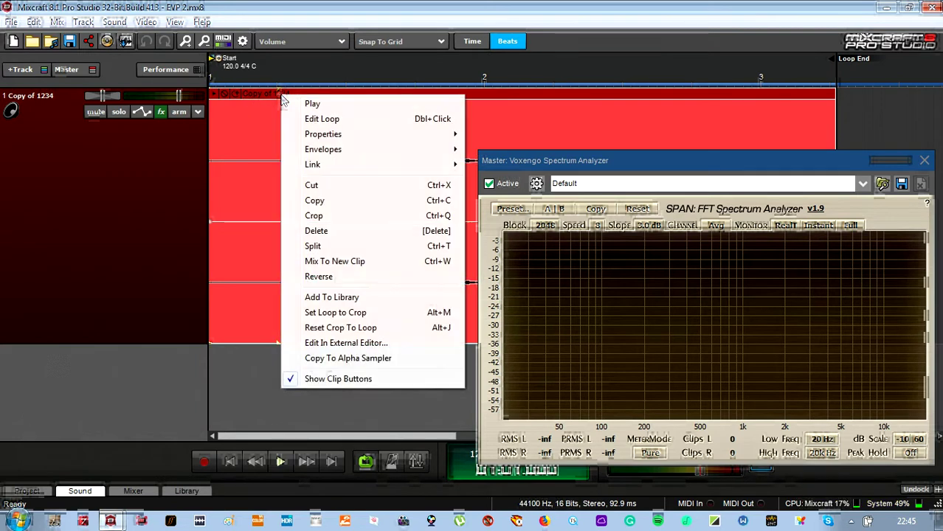
left_click(316, 231)
left_click_drag(146, 344, 136, 202)
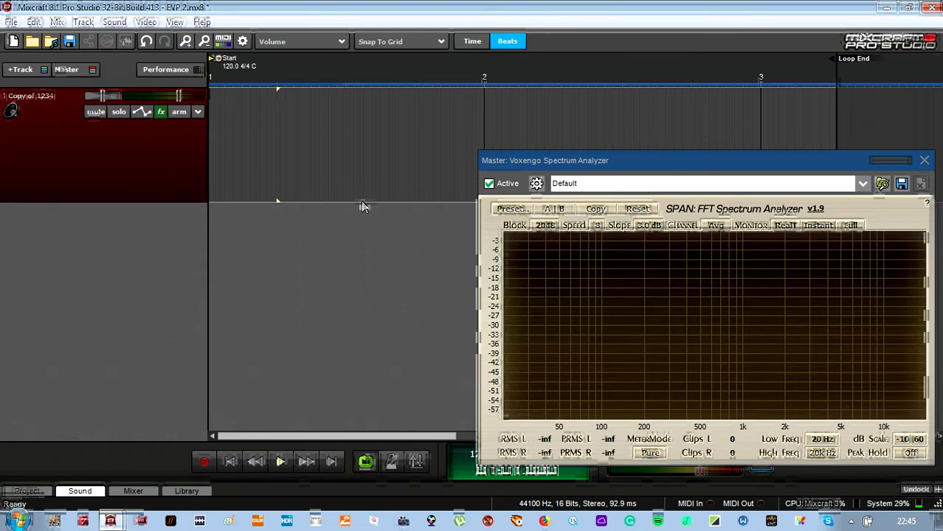
- Move the Voxengo Spectrum Analyzer window lower, toggling it off and back on, and check the effect list of track 1
left_click(489, 183)
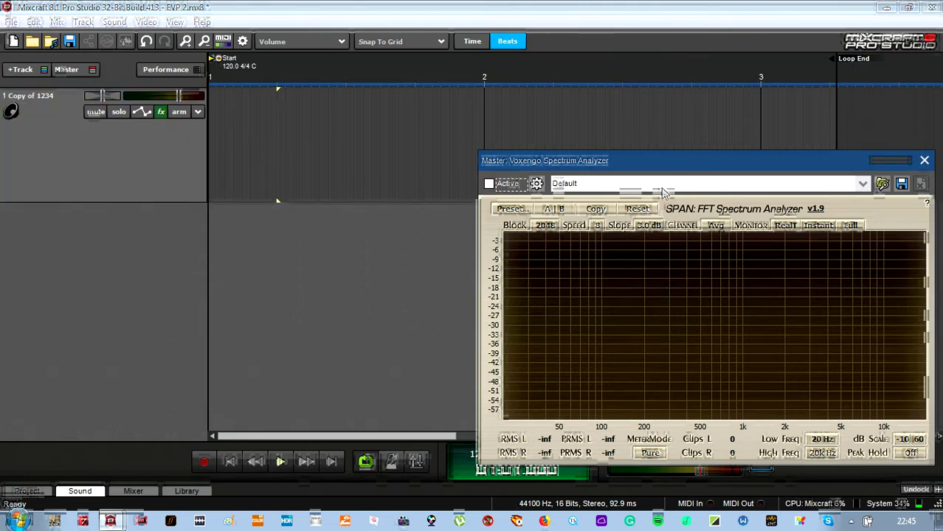
left_click_drag(673, 164, 684, 224)
left_click(499, 243)
left_click(162, 115)
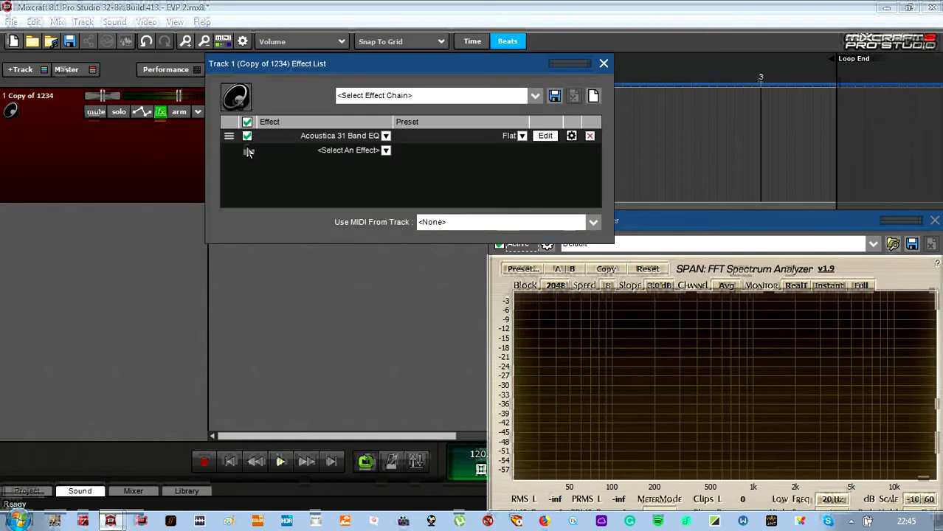
left_click(602, 65)
- Add the desktop sound file Copy of 1234.wav at the start of track 1 and play it back once
right_click(208, 147)
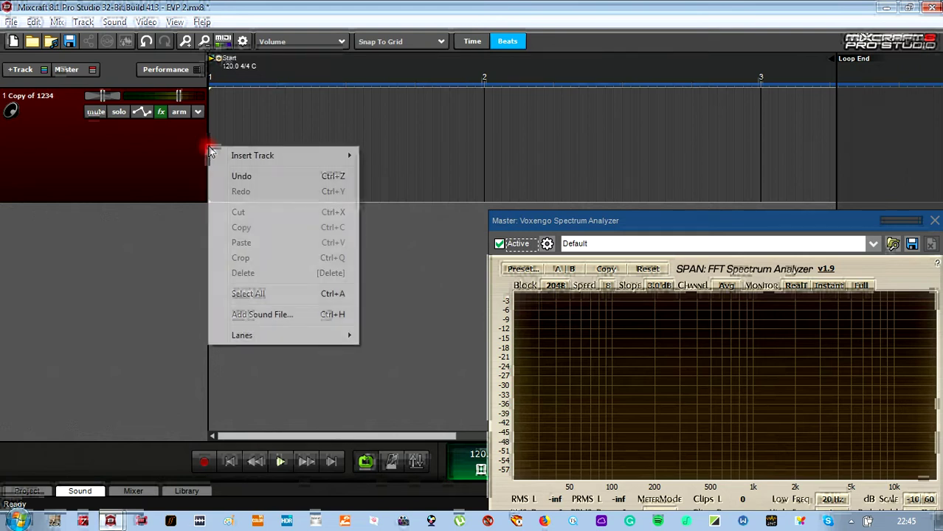
left_click(244, 314)
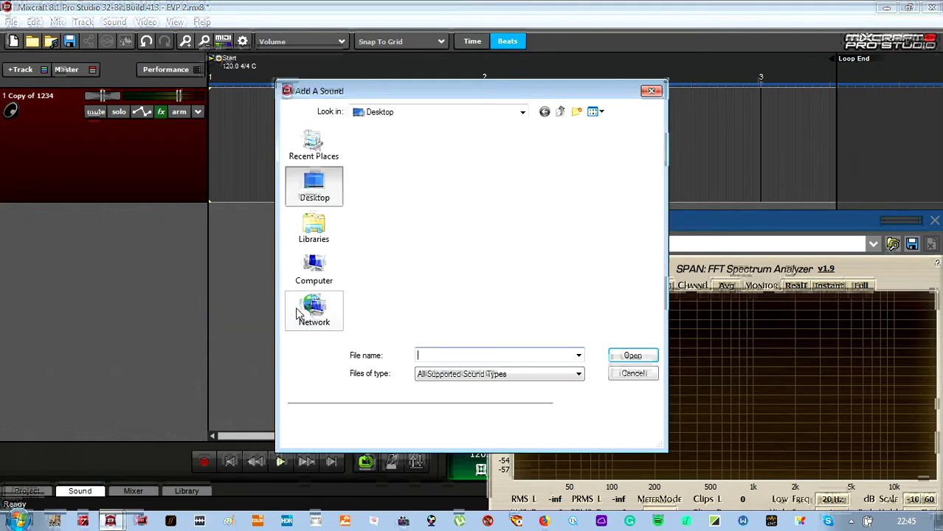
left_click_drag(652, 162, 652, 302)
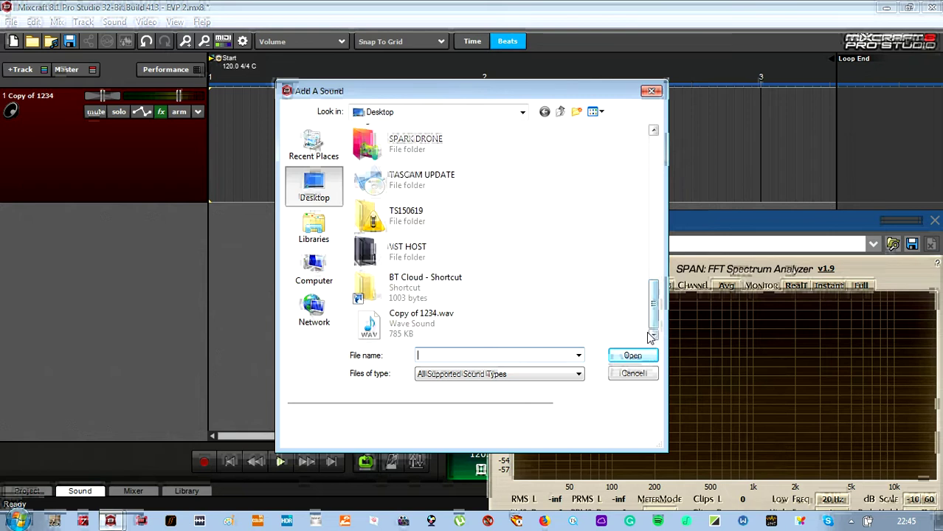
left_click(424, 322)
left_click(632, 355)
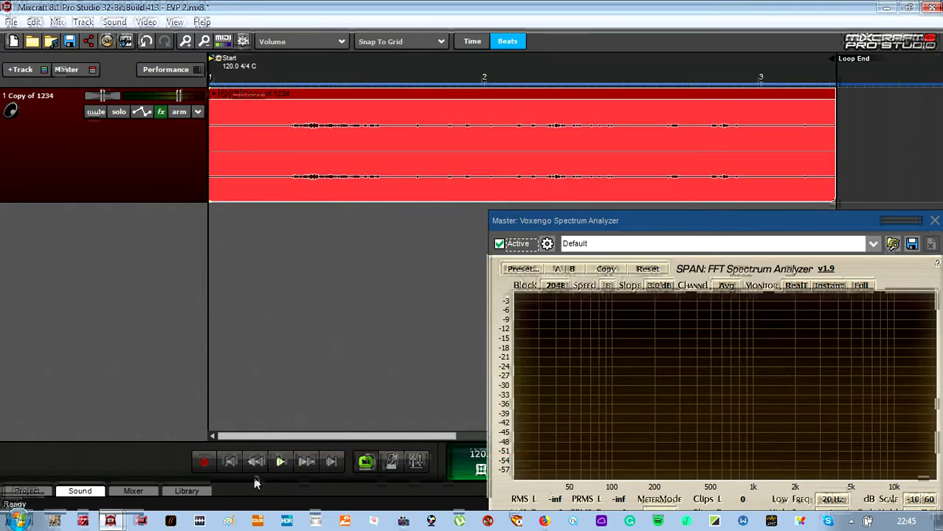
left_click(280, 462)
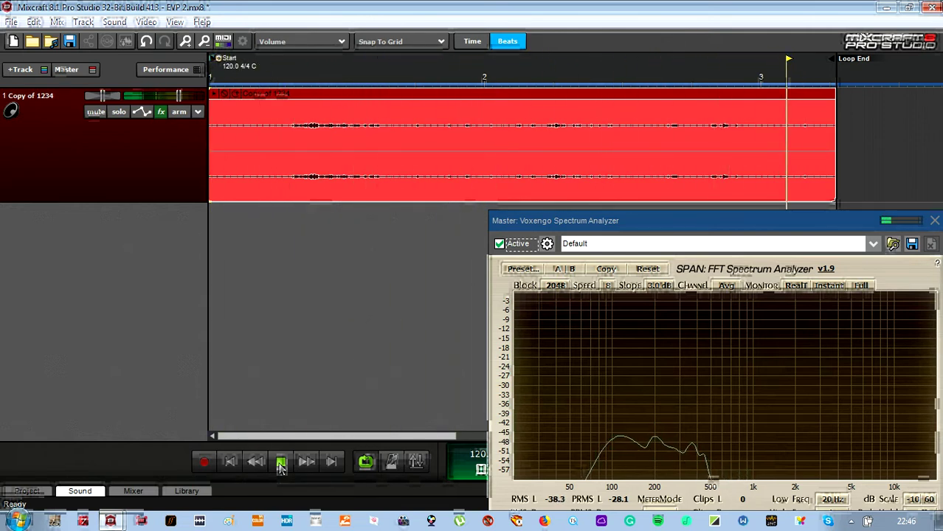
left_click(281, 463)
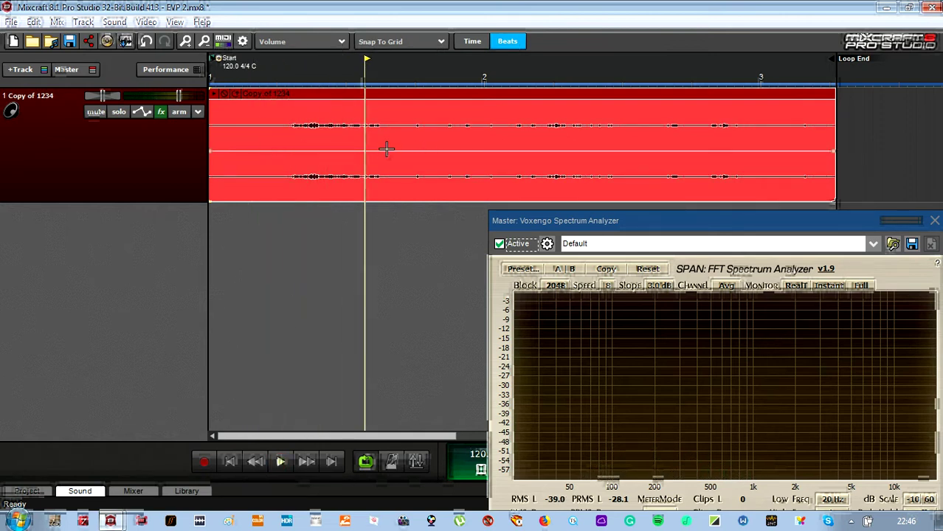
- Enable track 1's effects, open the Acoustica 31 Band EQ for editing and spread the effect list and EQ windows apart
left_click(161, 111)
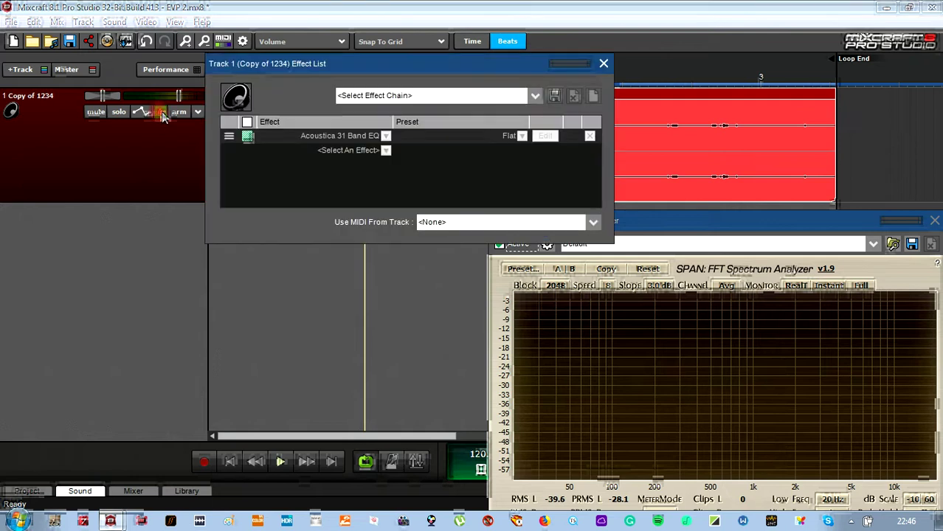
left_click(247, 124)
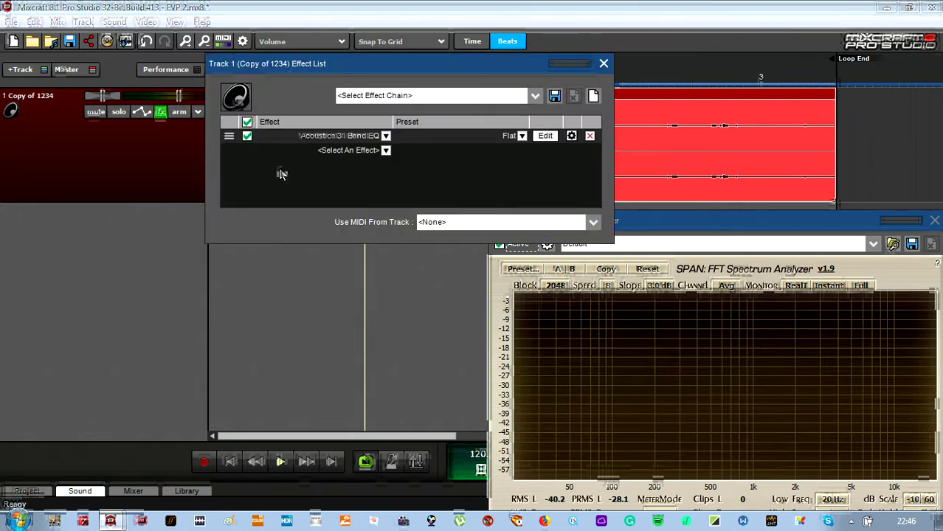
left_click(544, 137)
left_click_drag(478, 67, 455, 367)
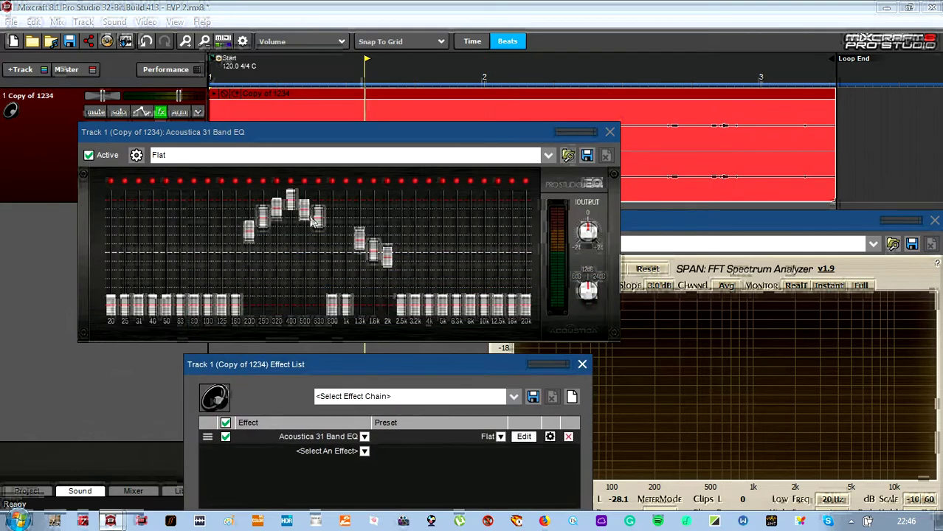
left_click_drag(467, 134, 448, 90)
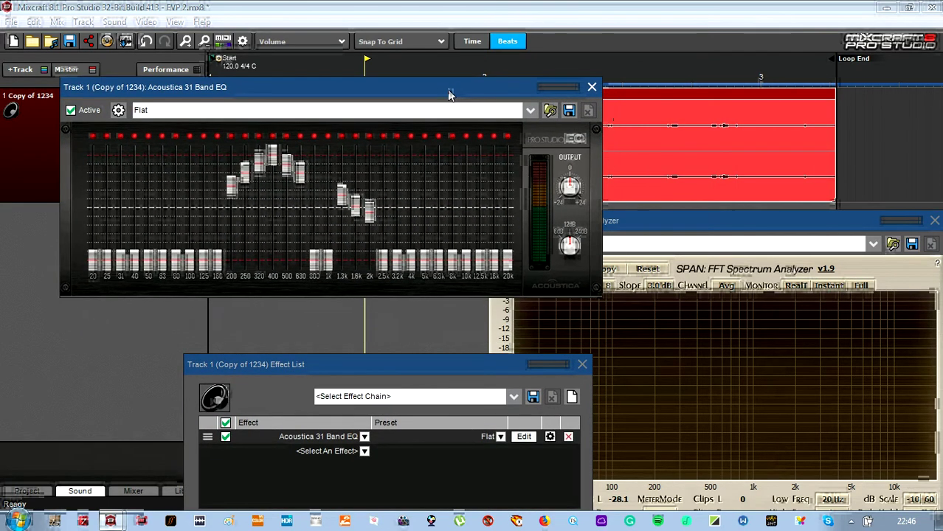
- Save the current 31 Band EQ curve as a new preset named with the author's first name followed by "EQ 1234 V2"
left_click(569, 110)
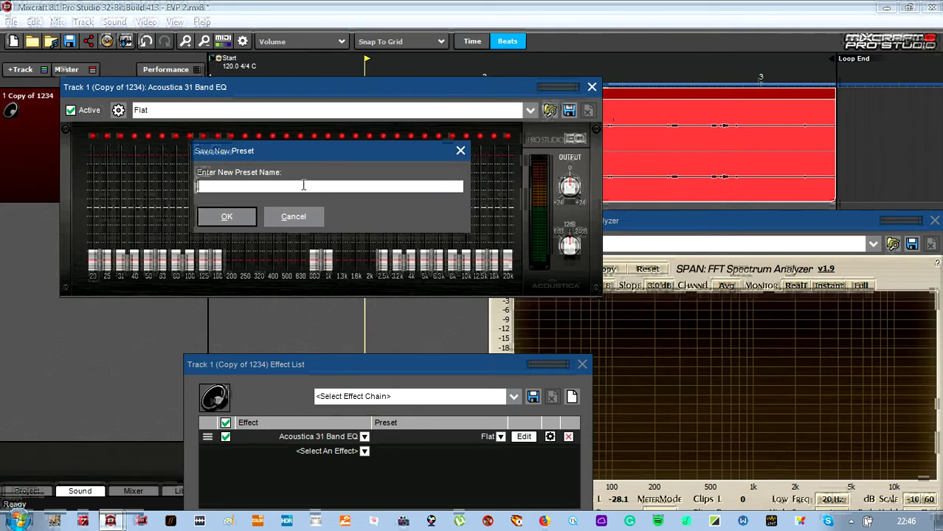
type("TERRY EQ 1234 V2")
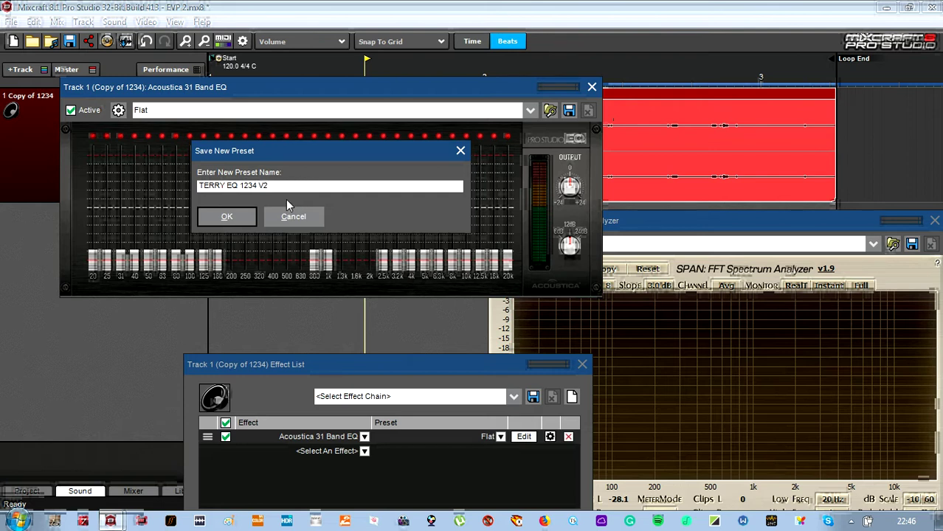
left_click(227, 217)
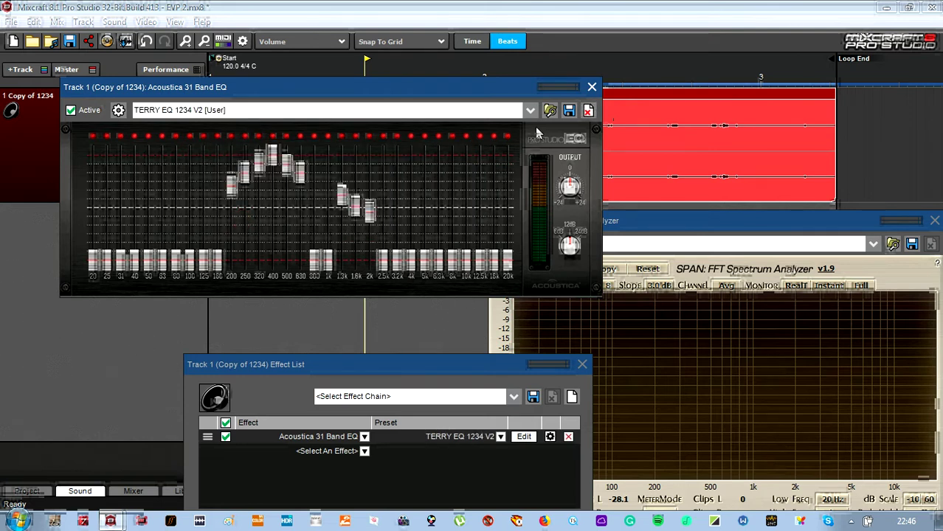
- Load the Flat preset in the 31 Band EQ and arrange the EQ and spectrum analyzer side by side, closing the effect list
left_click(531, 111)
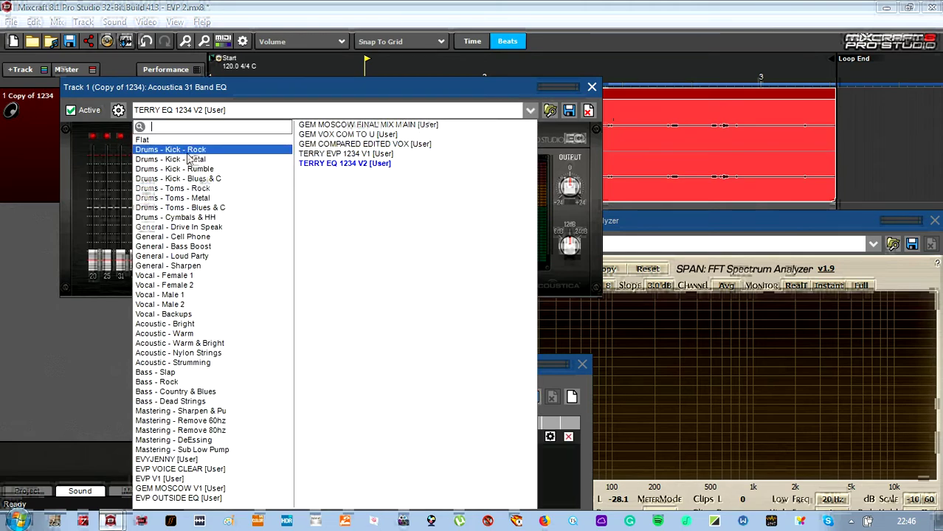
left_click(169, 142)
left_click_drag(253, 92, 187, 205)
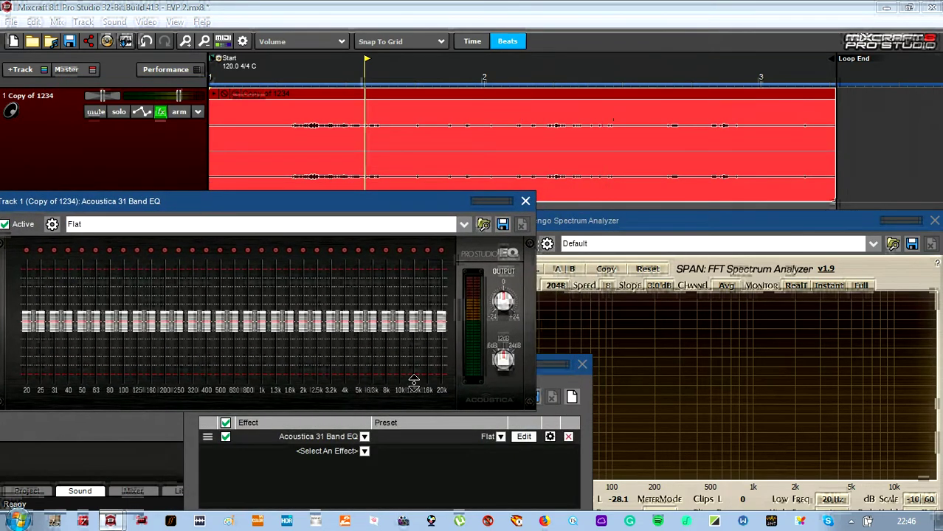
left_click(582, 364)
left_click_drag(601, 235, 666, 186)
- Play the clip from the start with the Flat curve and switch the EQ to the saved "EQ 1234 V2" user preset during playback
left_click(232, 463)
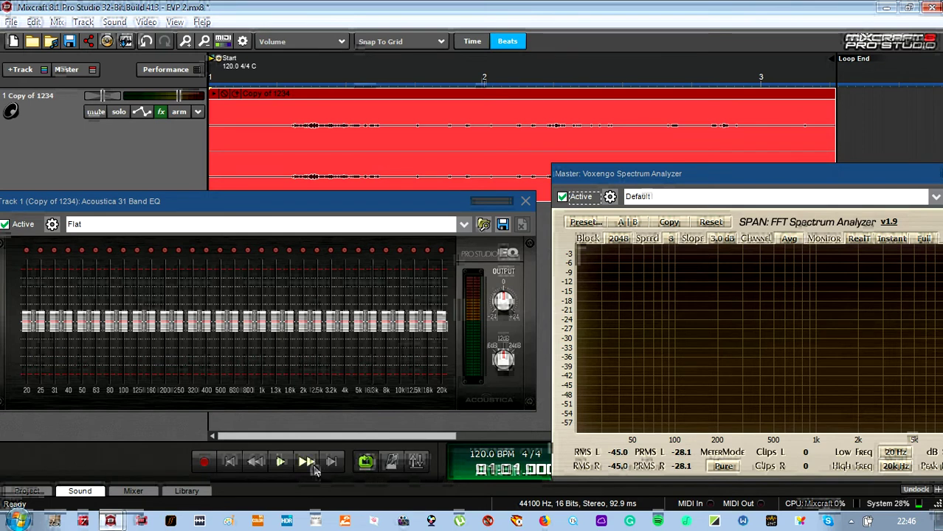
left_click(282, 463)
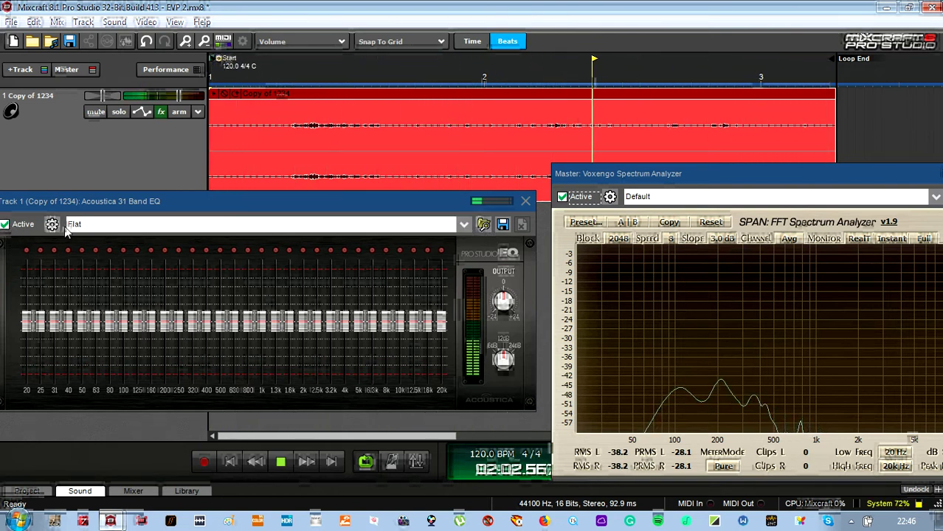
left_click(464, 223)
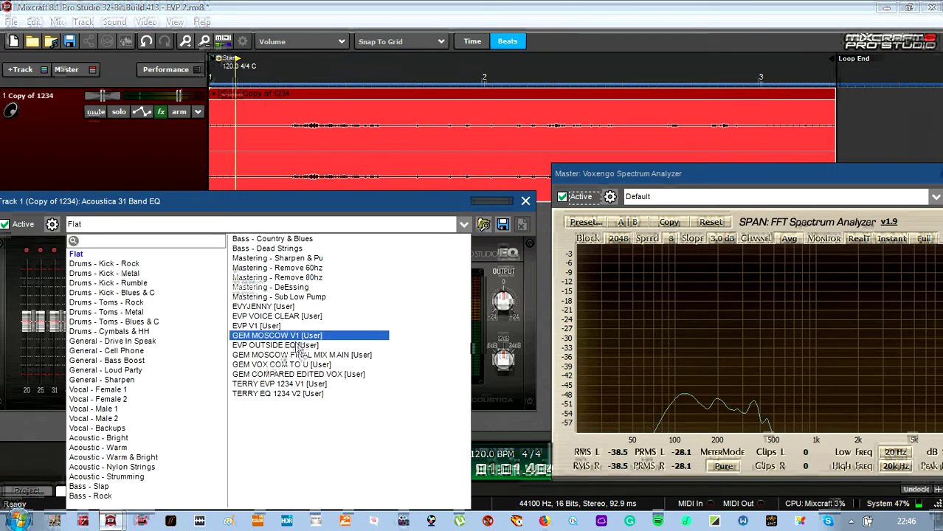
left_click(304, 394)
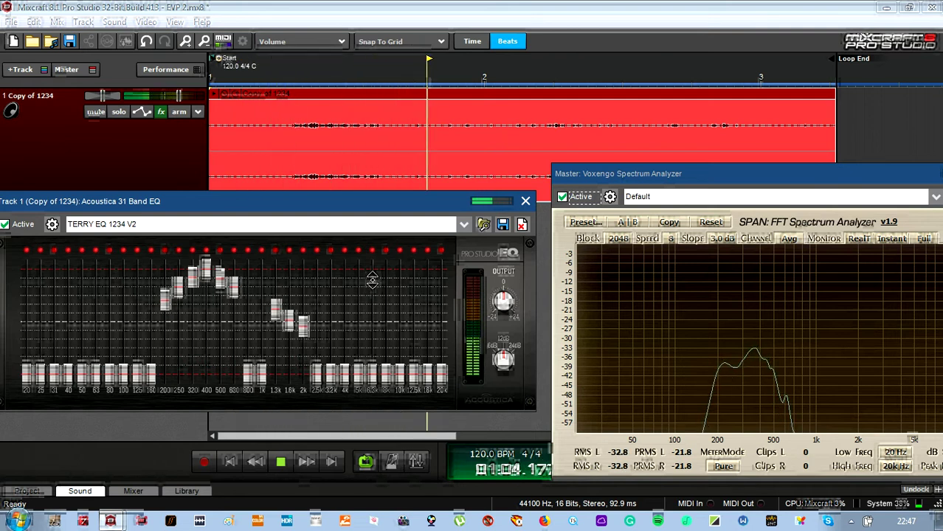
- Add a timeline marker at measure 1, beat 2, tick 750 titled "NEW EVP HIDDEN NOW HEARD DUE TO REMOVING NOISE"
right_click(326, 72)
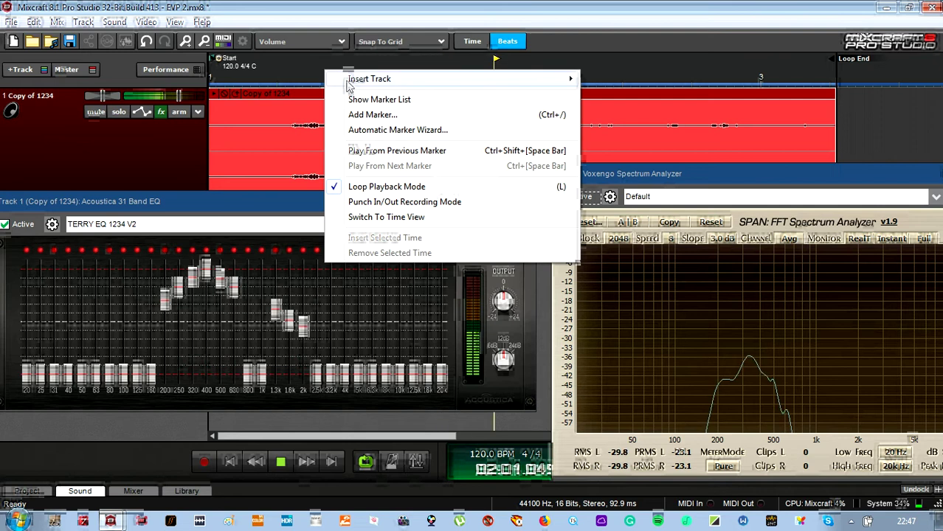
left_click(362, 116)
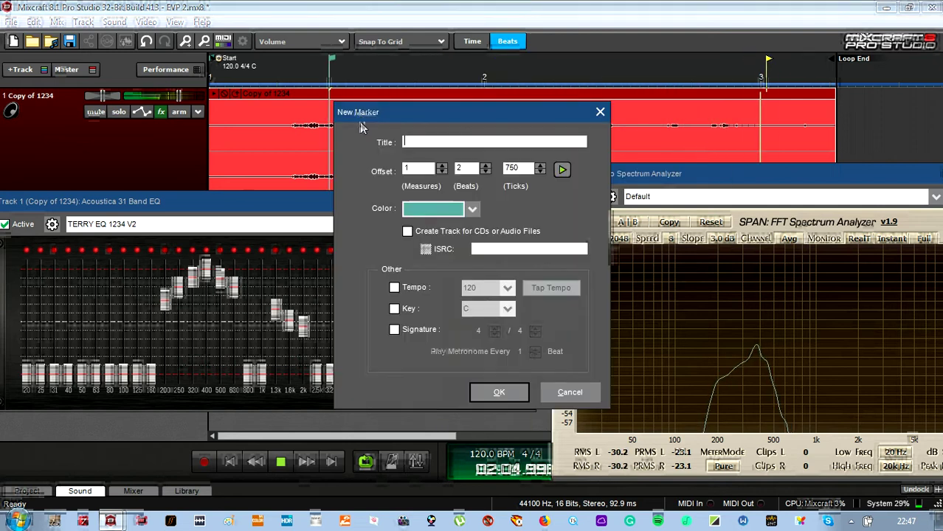
type("N")
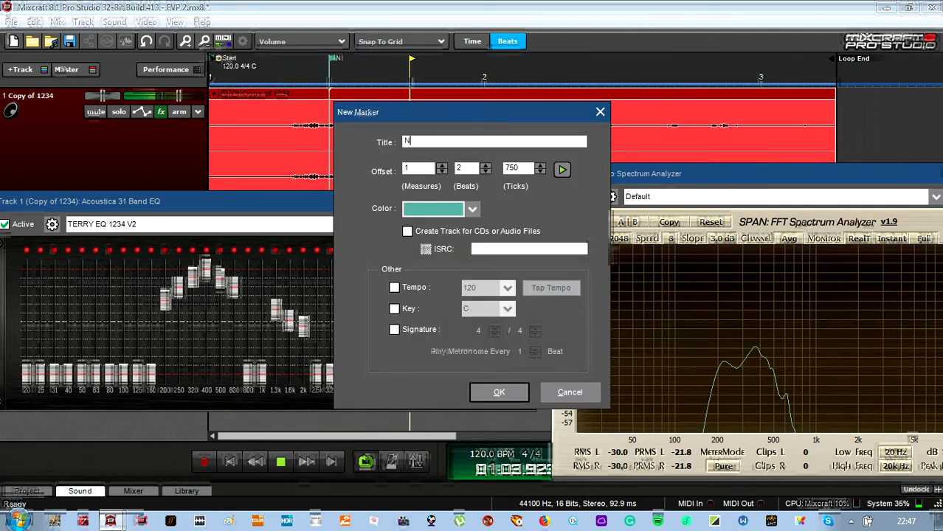
type("EW EV")
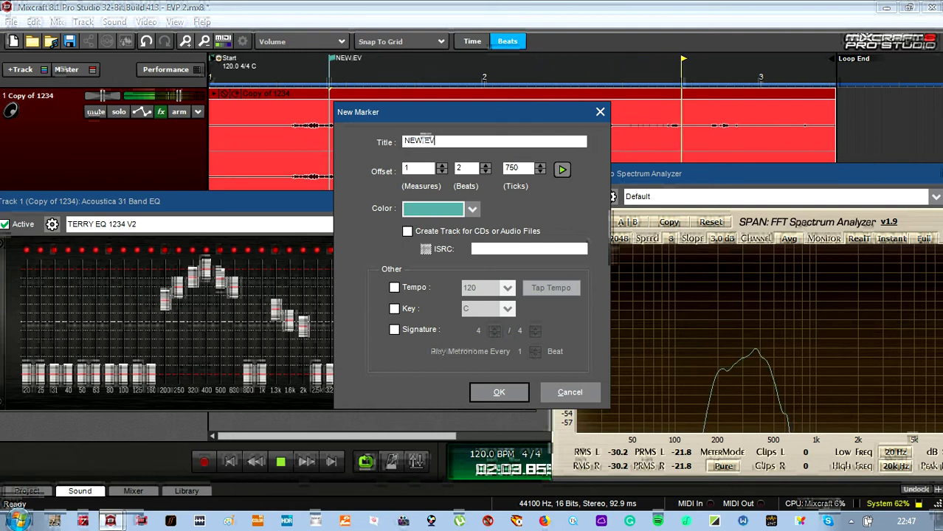
type("P HIDDE")
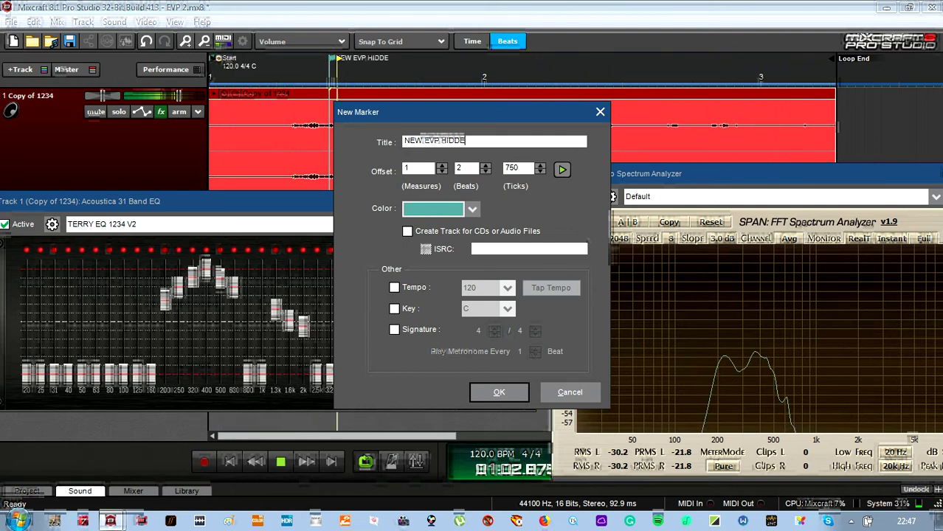
type("N NOW ")
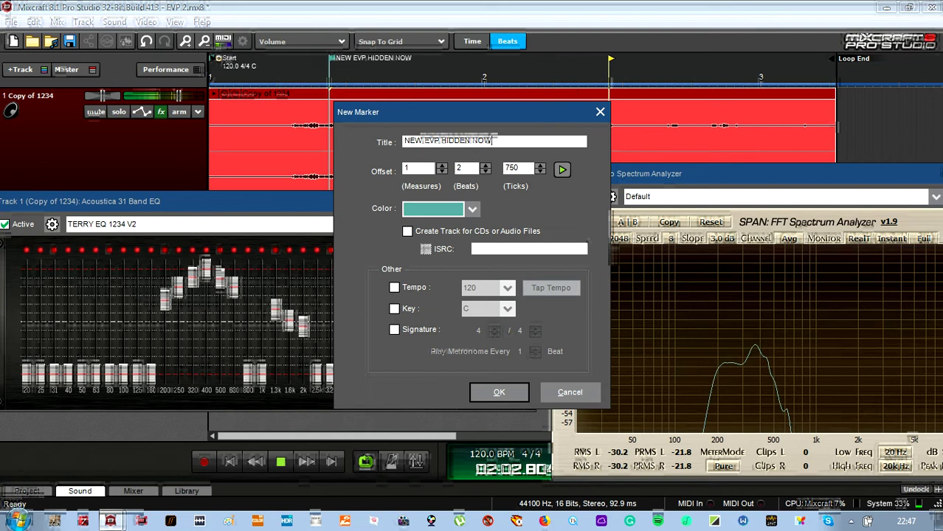
type("HEARD")
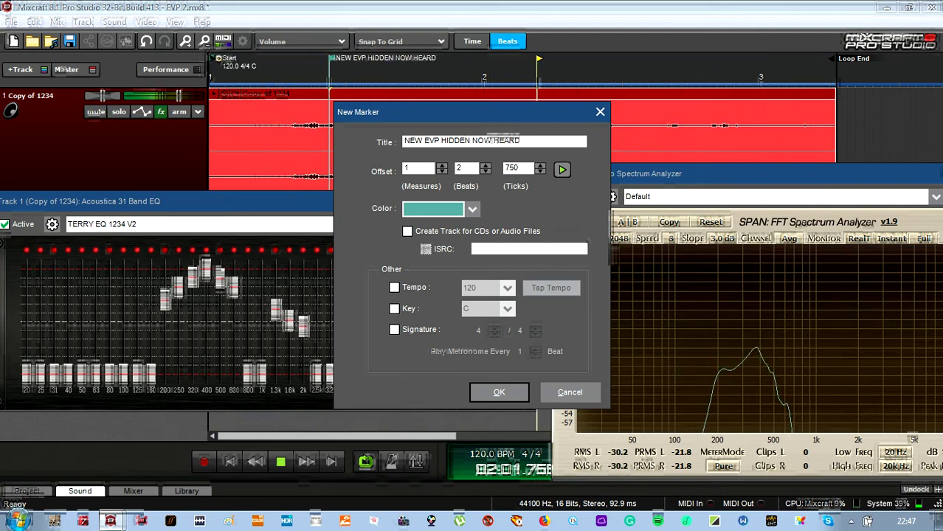
type(" D")
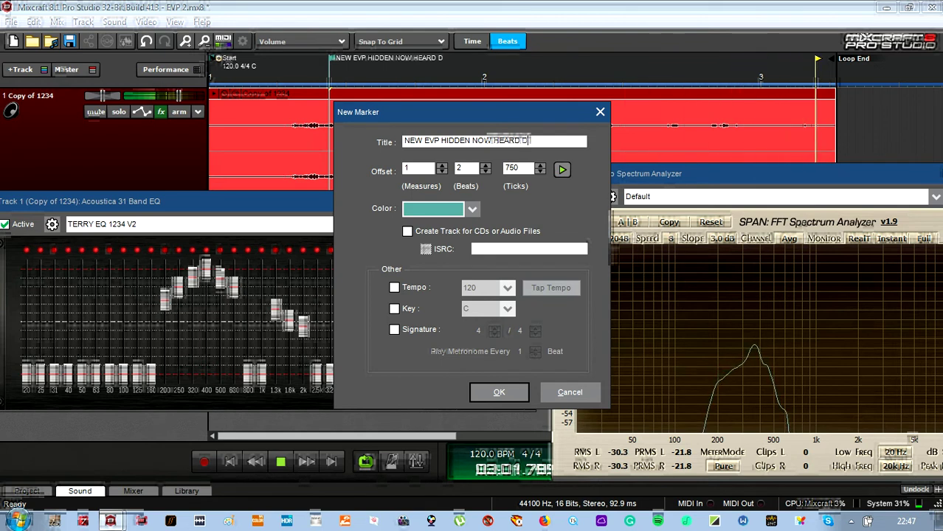
type("UE TO")
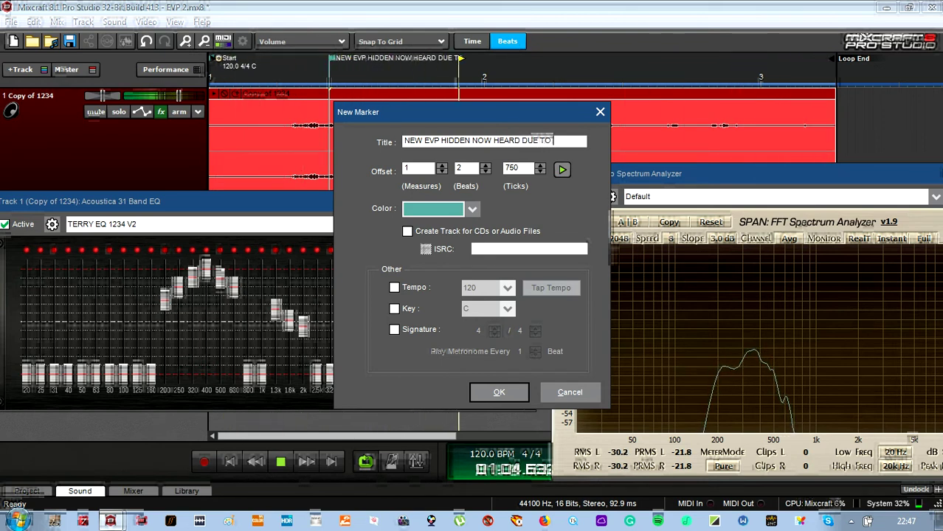
type(" REMOVING")
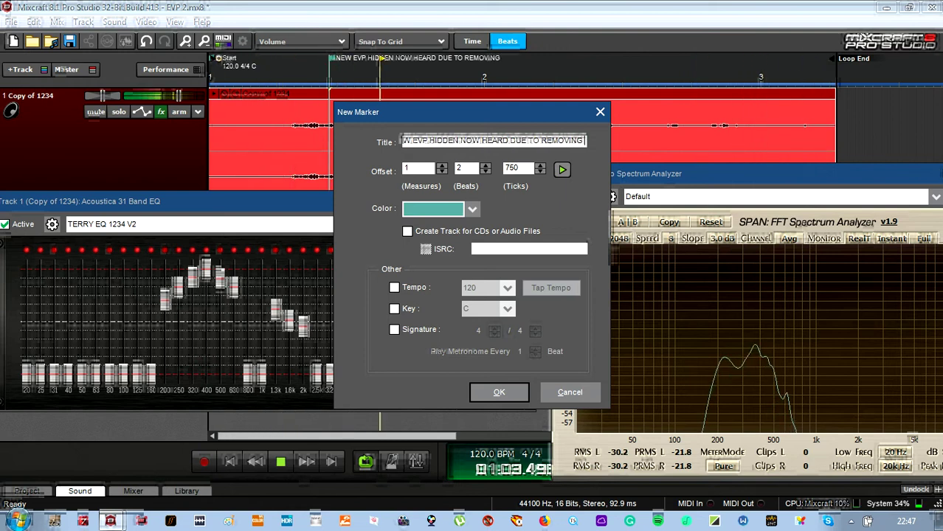
type(" NOISE")
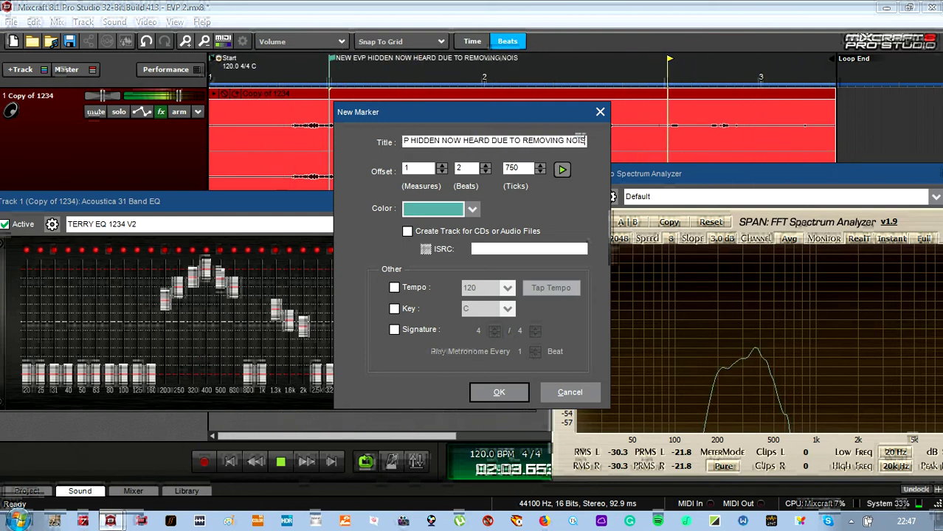
left_click(499, 391)
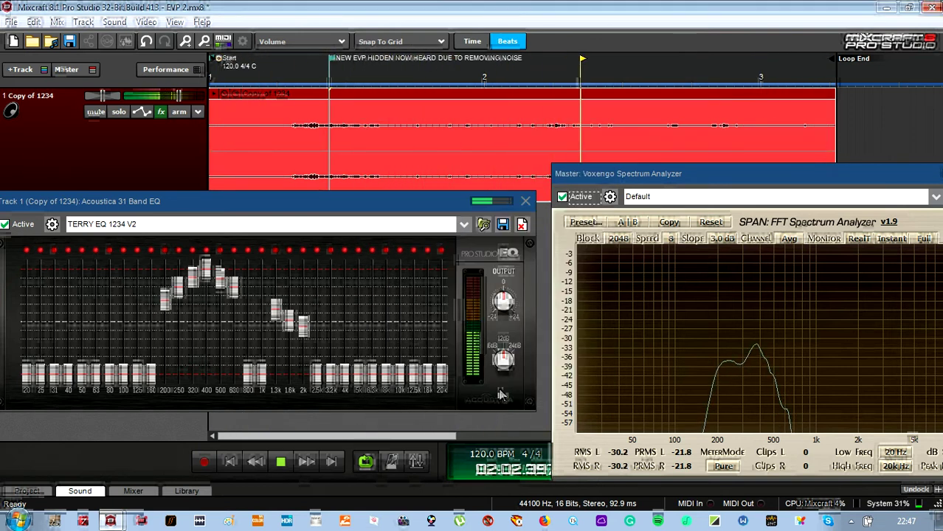
- Add a timeline marker at measure 2, beat 3, tick 750 titled "THIS IS THE OTHER EVP WHICH HAS NOW GONE DUE TO THE NOISE REMOVAL PROCESS."
right_click(680, 74)
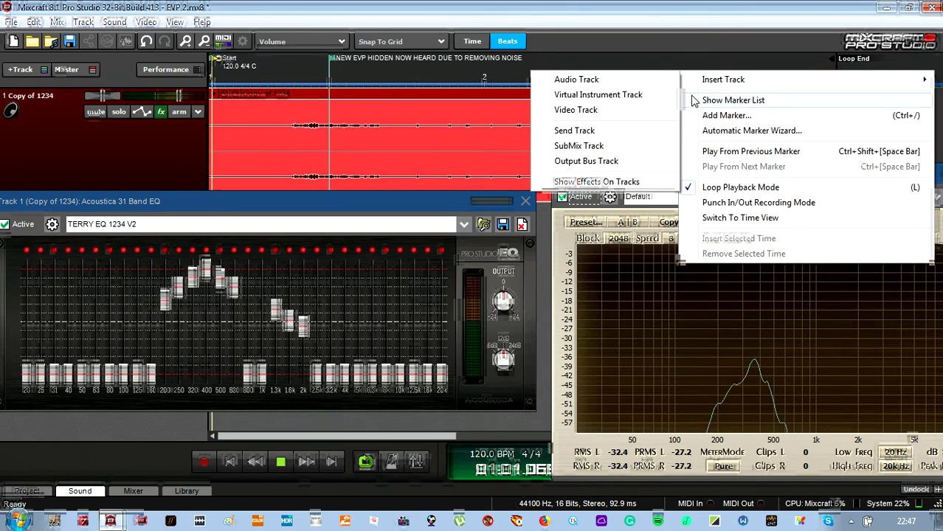
left_click(701, 118)
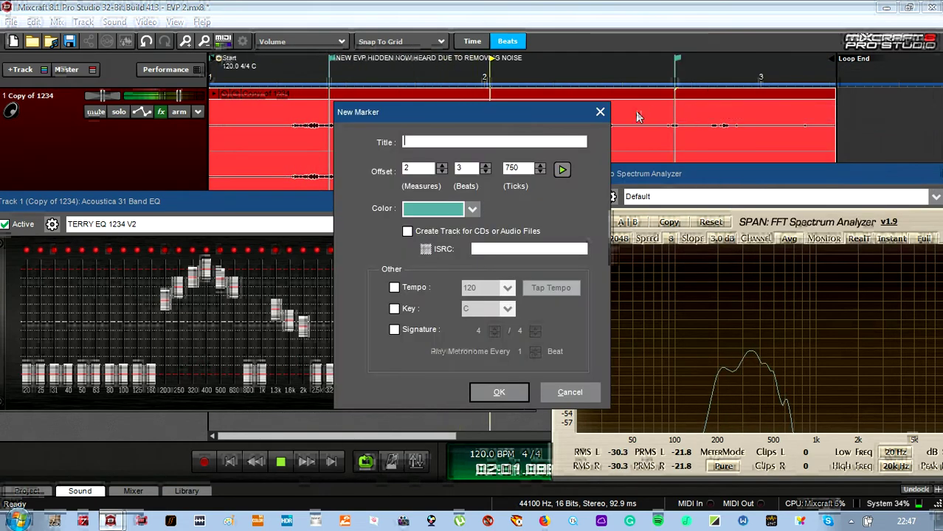
type("THIS IS T")
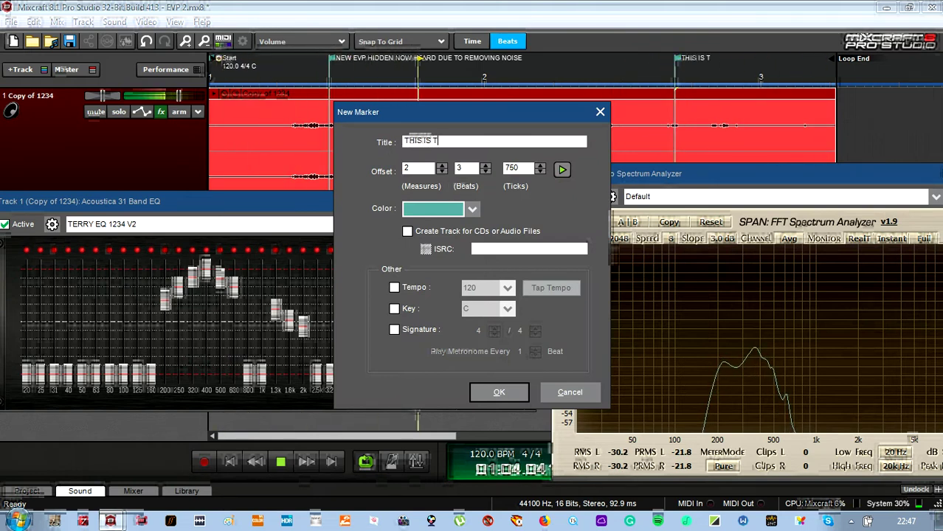
type("HE OTHER")
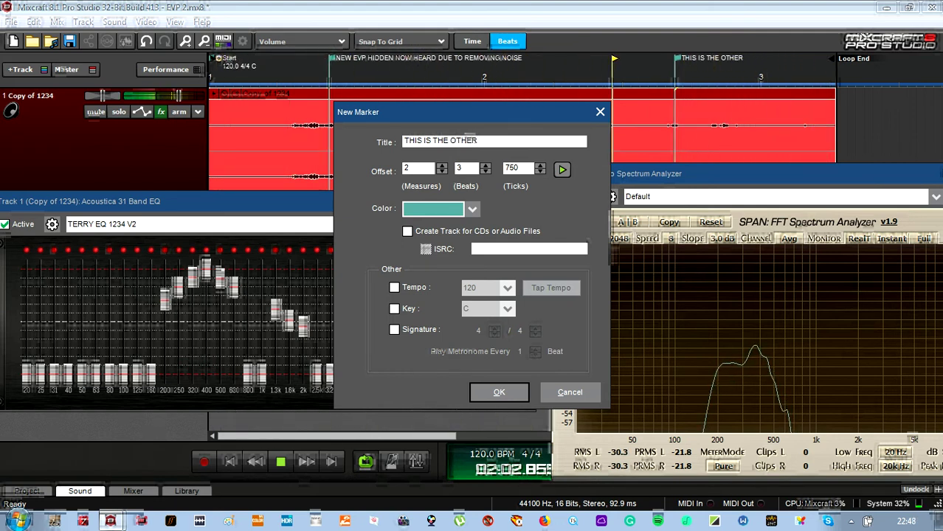
type("EVP WHICH")
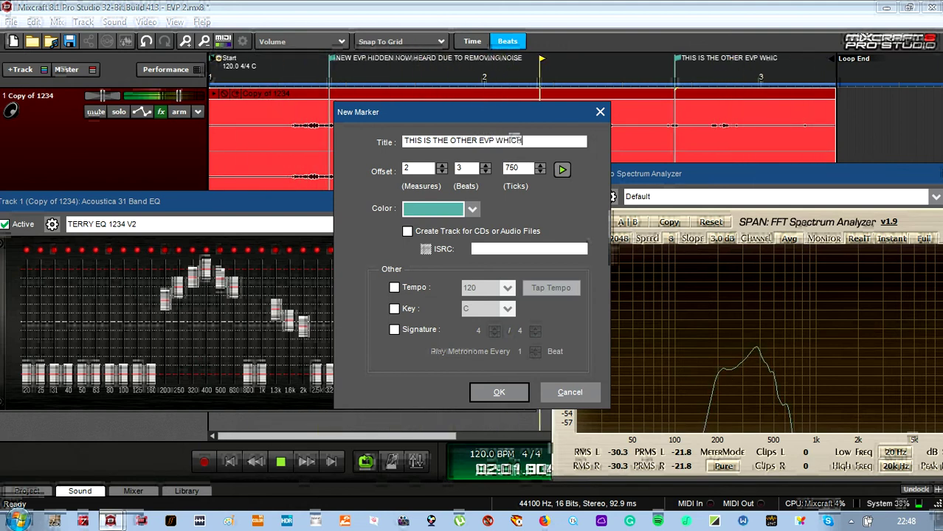
type(" HAS NOW G")
type("ONE DUE TO THE")
type(" NOISE")
type(" REMOVA")
type("L PROCES")
type("S.")
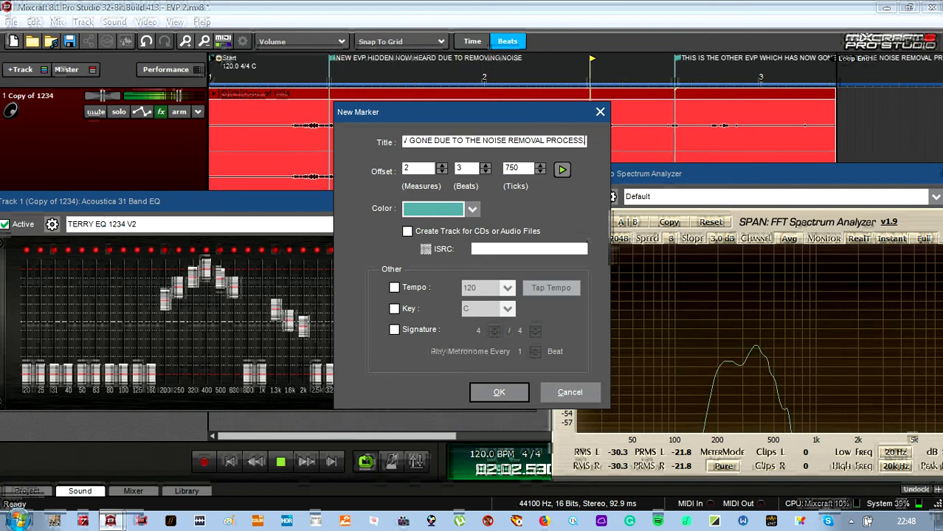
left_click(508, 392)
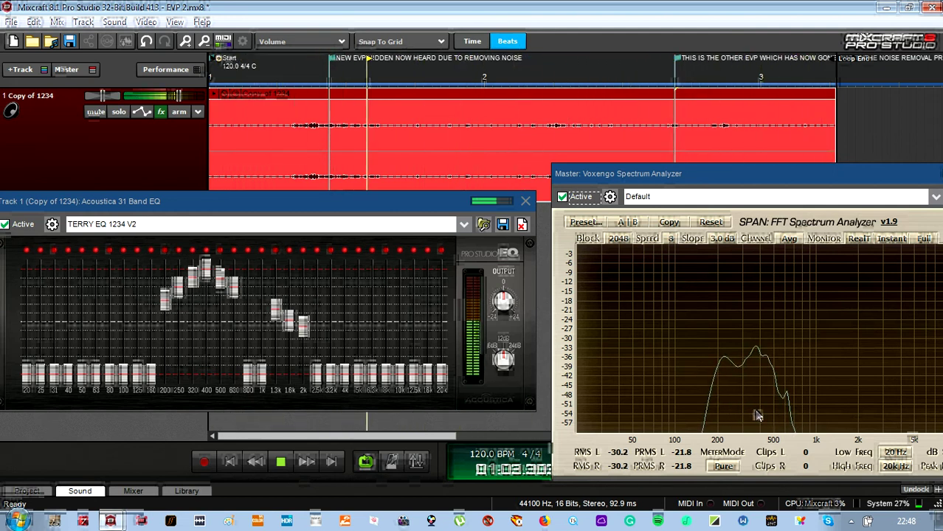
- Add a timeline marker at measure 2, beat 1, tick 124 titled "THIS COULD BE CONSDIERED AS VOICE SPECTRUM"
right_click(495, 76)
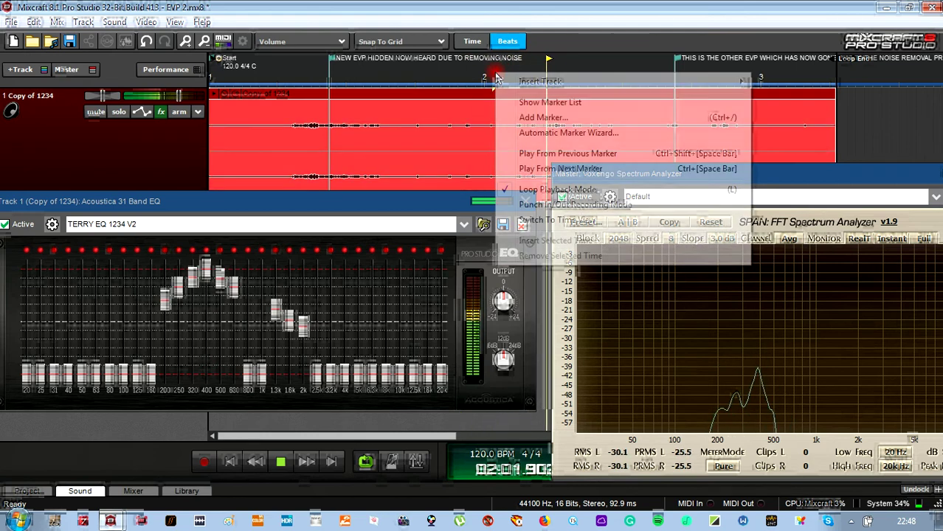
left_click(525, 116)
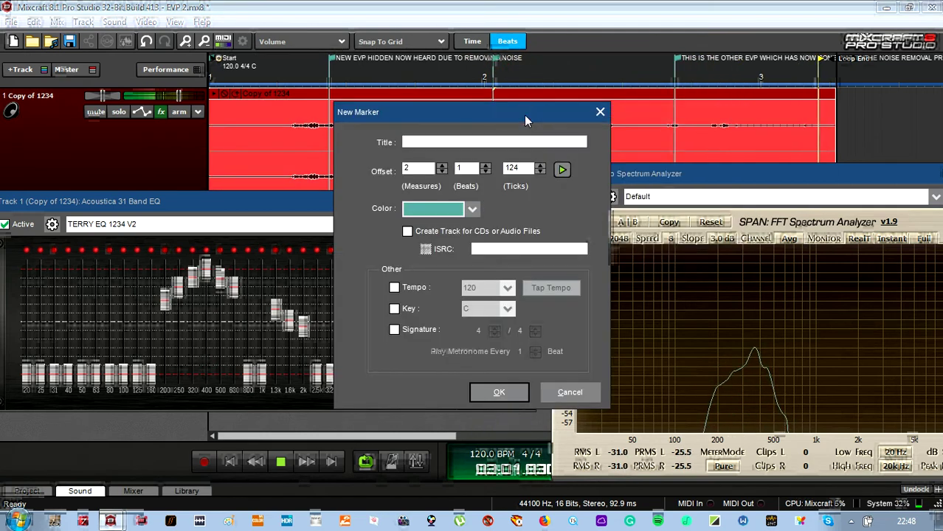
type("THIS COULD BE CONSDIERED AS VOI")
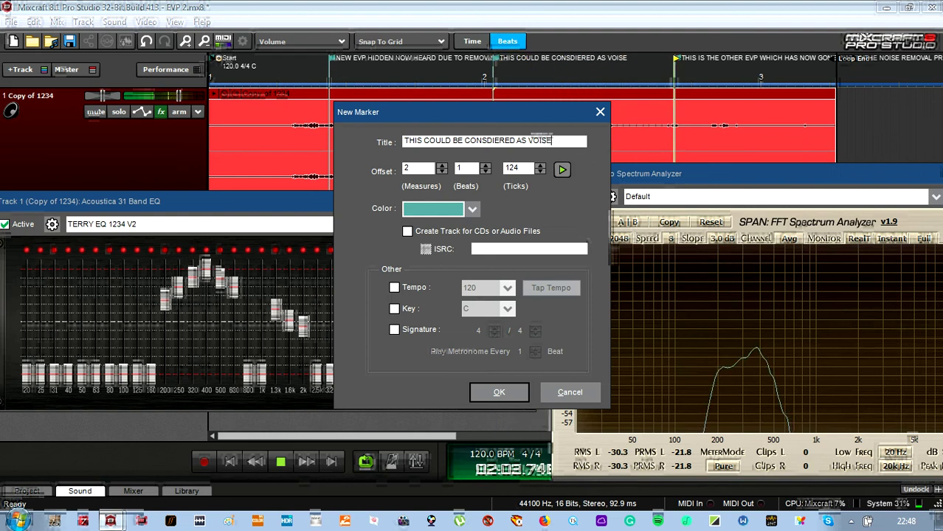
type("SE")
key("BackSpace")
key("BackSpace")
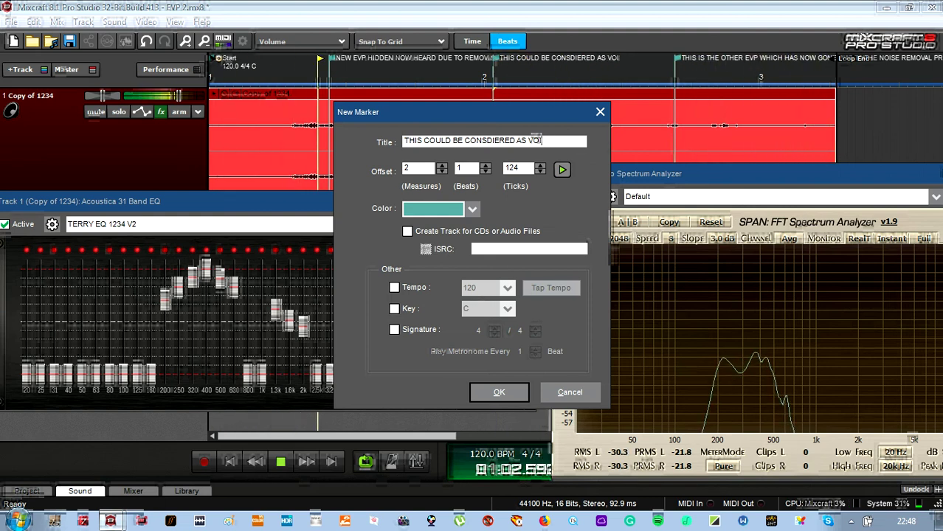
type("CE SPEC")
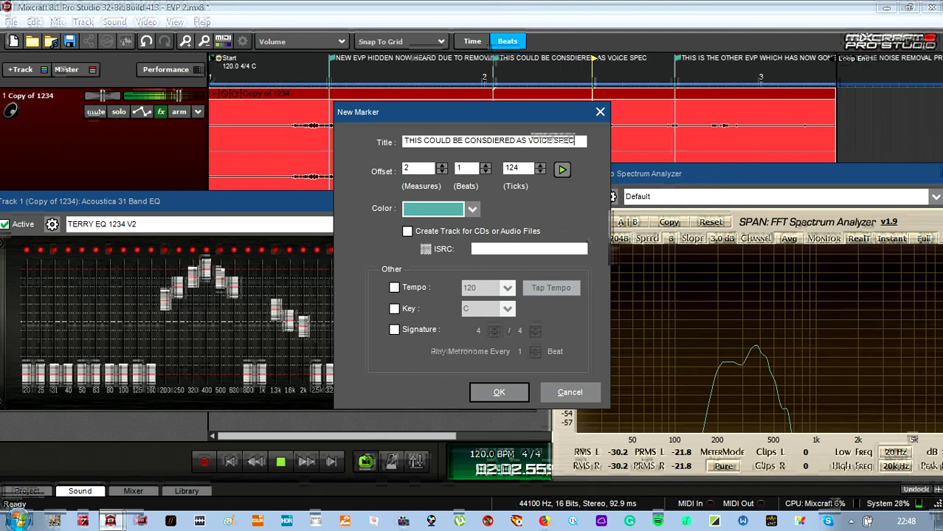
type("TRUM")
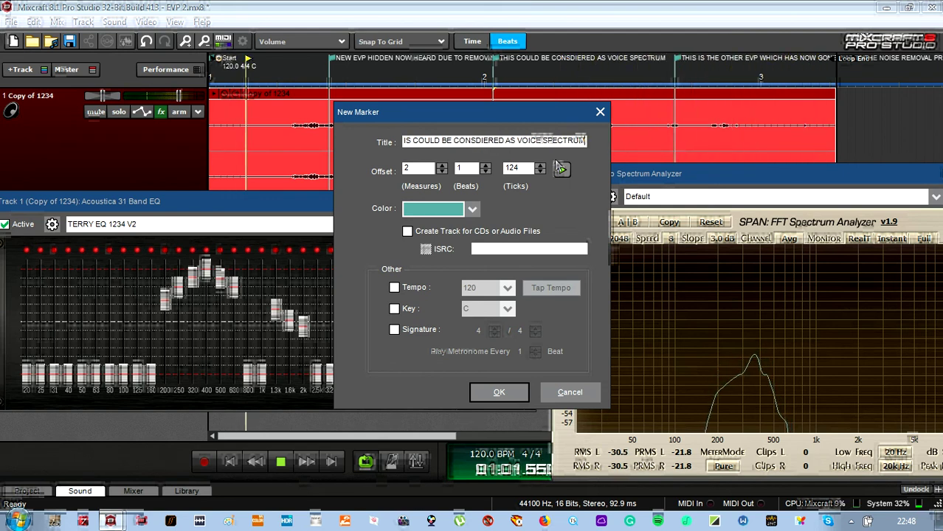
left_click(499, 392)
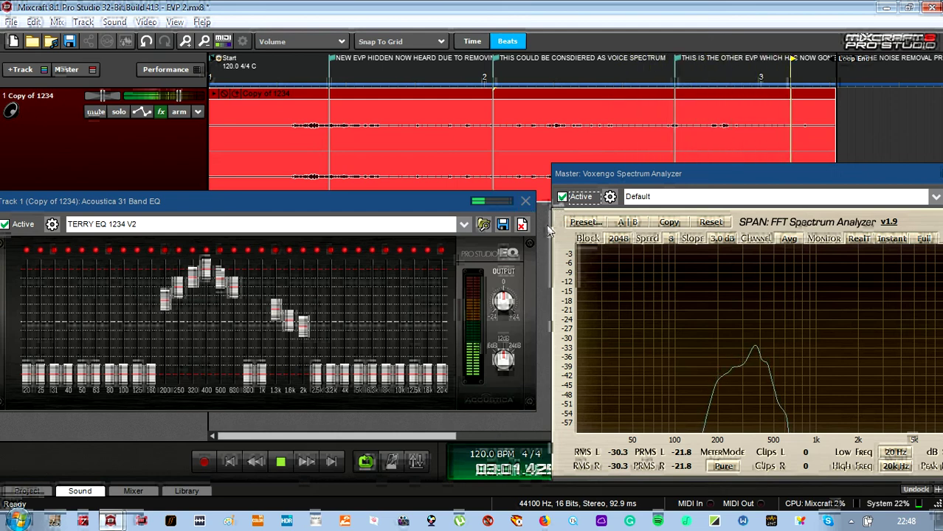
- Close the 31 Band EQ and the spectrum analyzer windows and stop the playback
left_click(522, 225)
left_click_drag(801, 190, 511, 228)
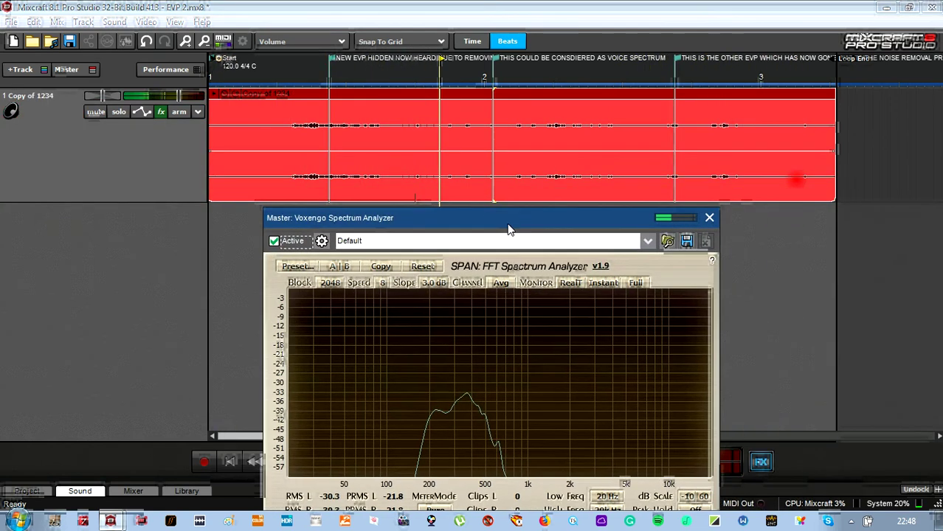
left_click(711, 215)
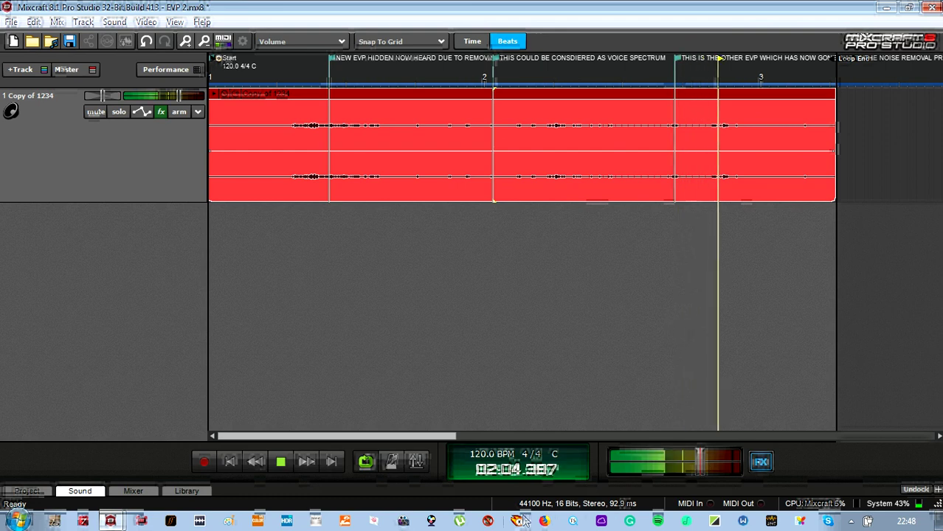
key("space")
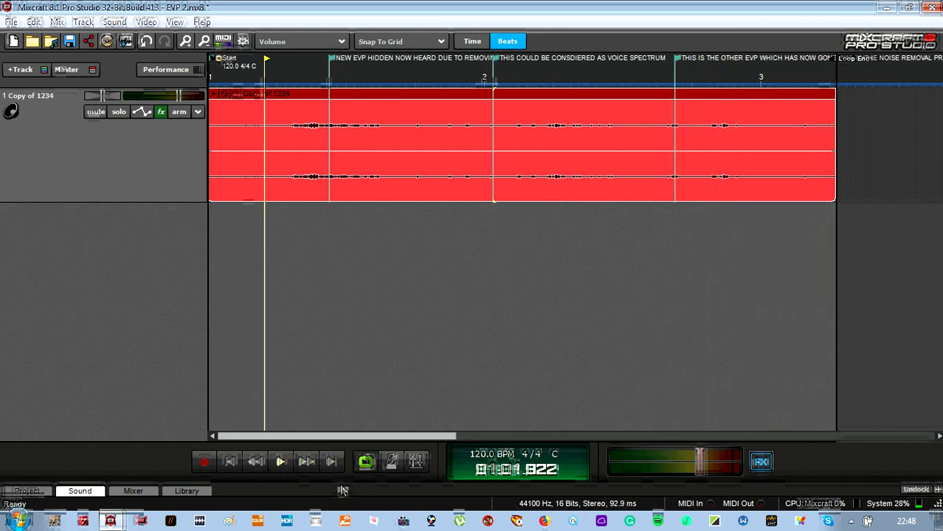